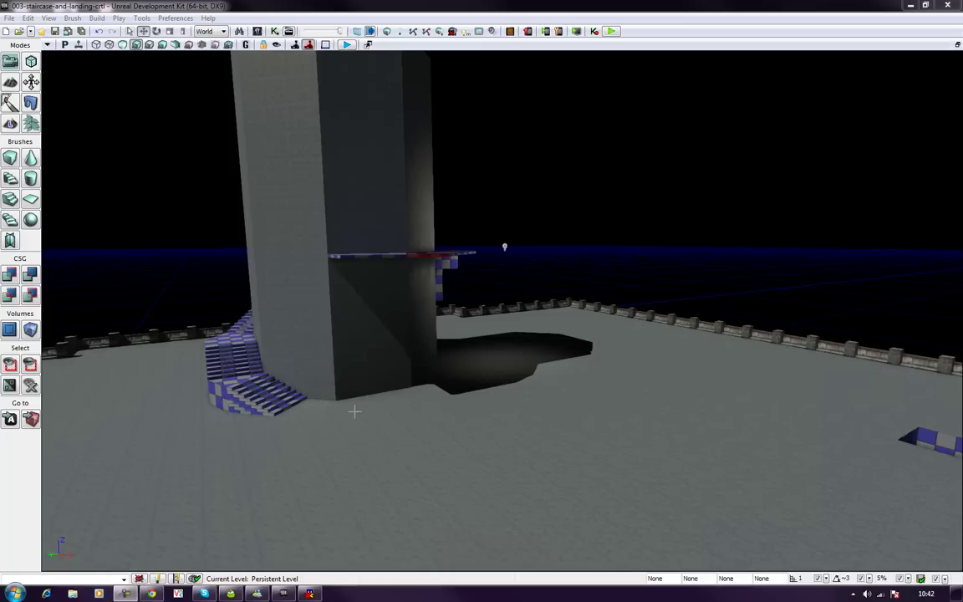
# In the top view, create a cylinder brush and move it onto the octagonal tower so their outlines match.
pyautogui.click(65, 44)
pyautogui.click(92, 67)
pyautogui.scroll(-8, 402, 265)
pyautogui.scroll(8, 468, 291)
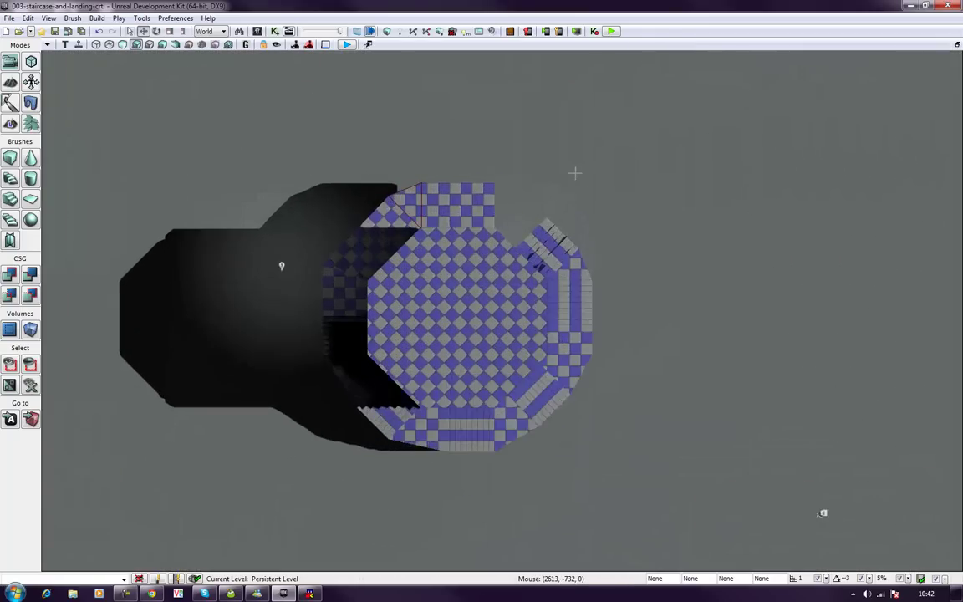
pyautogui.scroll(1, 575, 173)
pyautogui.moveTo(543, 253); pyautogui.dragTo(596, 197)
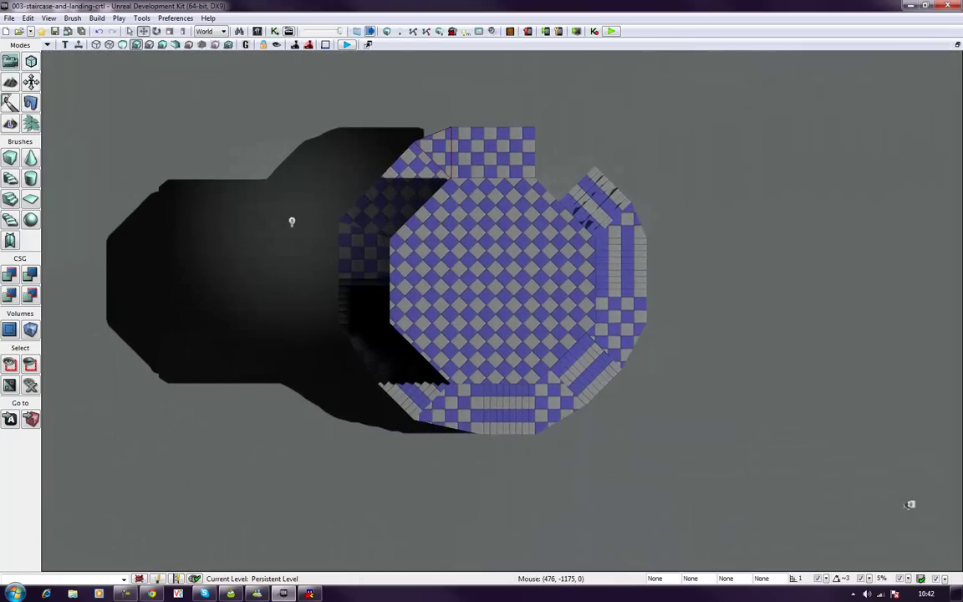
pyautogui.moveTo(759, 362); pyautogui.dragTo(657, 358)
pyautogui.moveTo(322, 220); pyautogui.dragTo(365, 237)
pyautogui.click(31, 178)
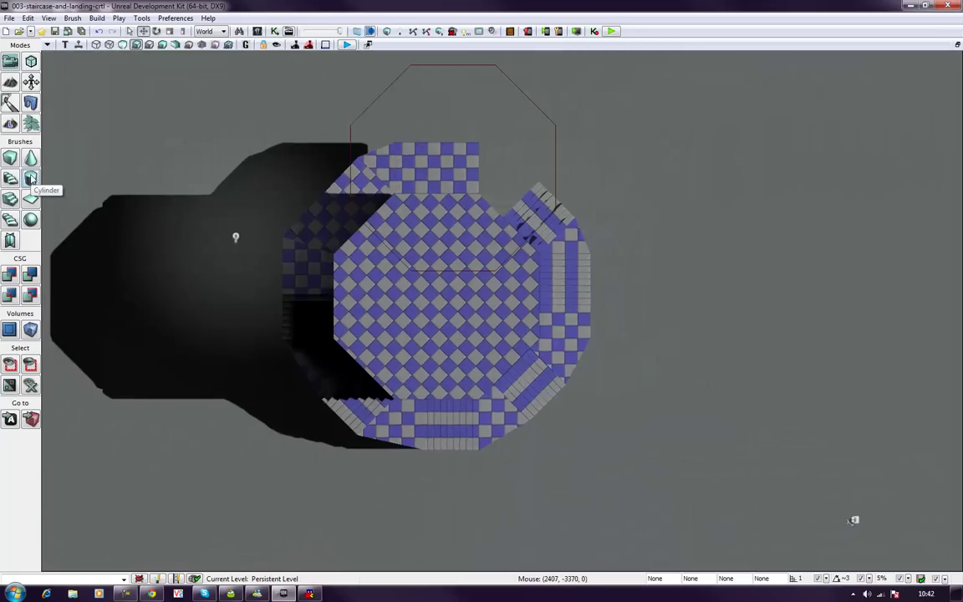
pyautogui.click(383, 94)
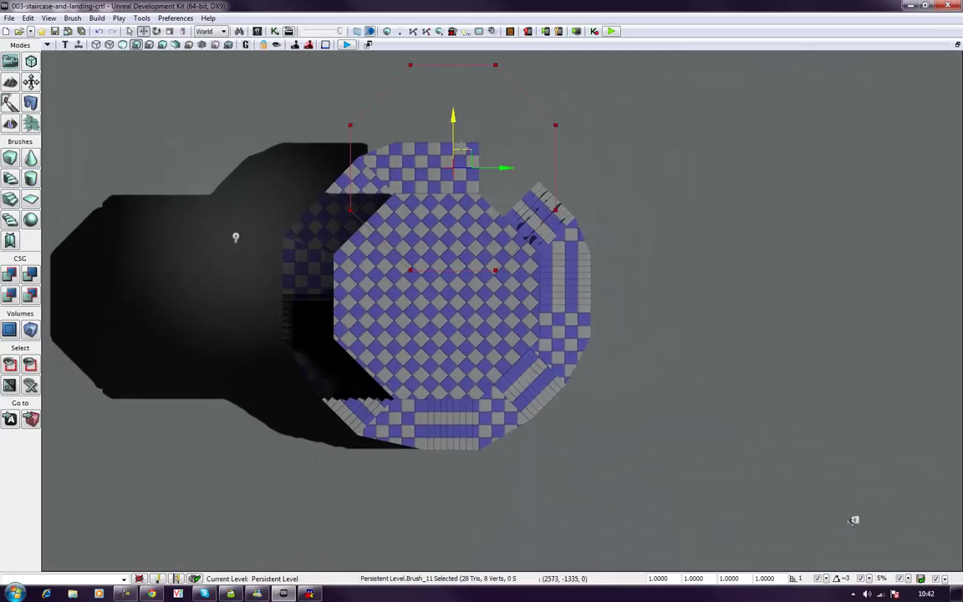
pyautogui.moveTo(467, 152)
pyautogui.mouseDown()
pyautogui.moveTo(470, 253)
pyautogui.moveTo(461, 290)
pyautogui.mouseUp()
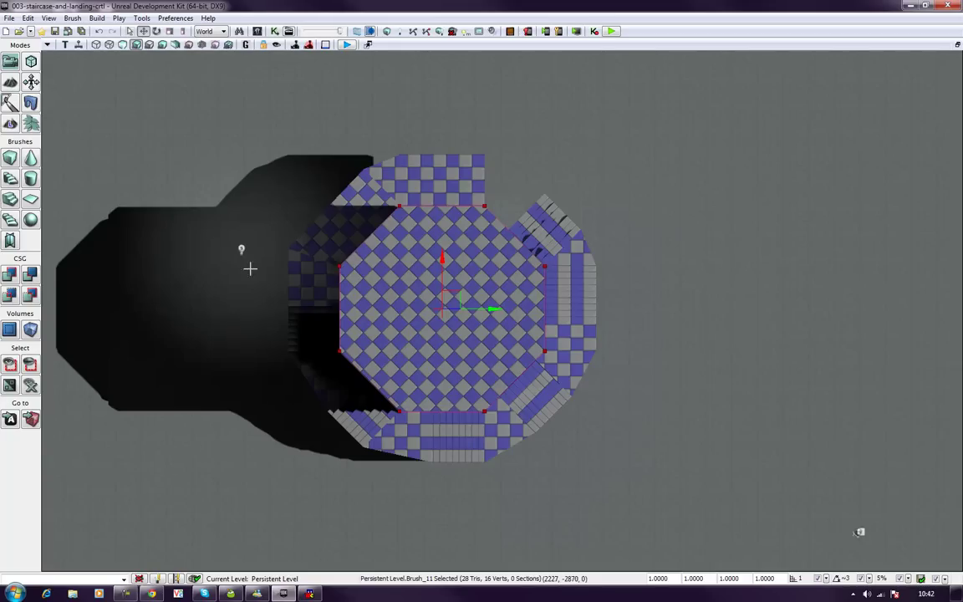
# Scale the cylinder brush uniformly until its outline reaches the outer edge of the spiral staircase.
pyautogui.press('space')
pyautogui.press('space')
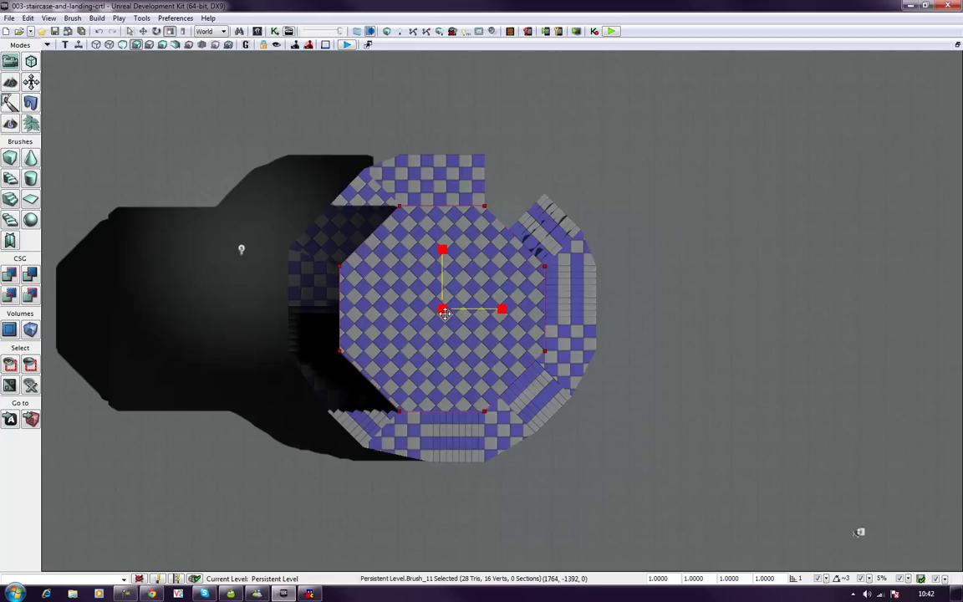
pyautogui.moveTo(444, 309)
pyautogui.mouseDown()
pyautogui.moveTo(400, 353)
pyautogui.moveTo(468, 285)
pyautogui.moveTo(412, 341)
pyautogui.moveTo(439, 313)
pyautogui.mouseUp()
pyautogui.moveTo(399, 285); pyautogui.dragTo(404, 296)
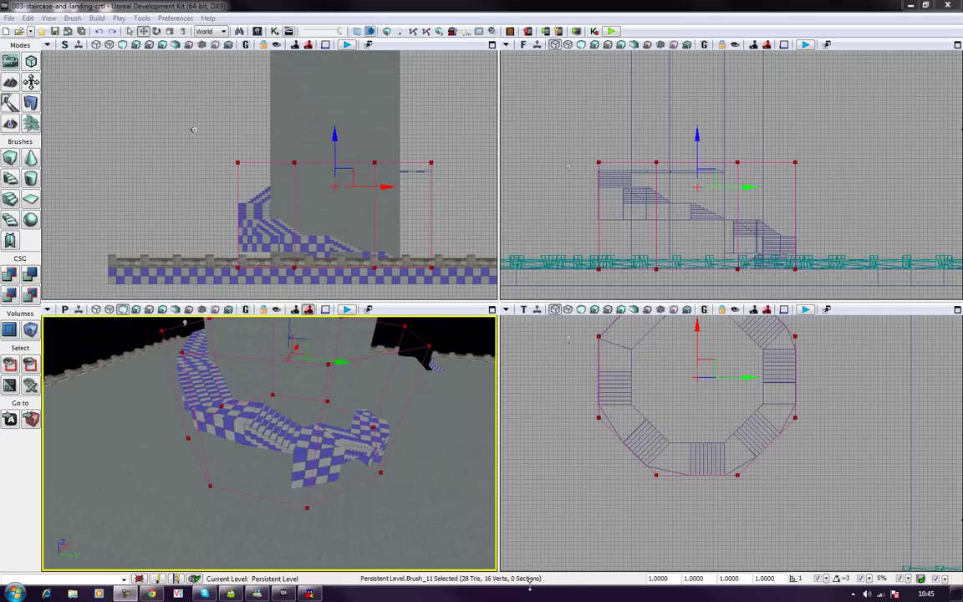
# Examine how the scaled brush's corners line up with the staircase's outer edge in the perspective and top views.
pyautogui.moveTo(456, 392); pyautogui.dragTo(471, 338, button='right')
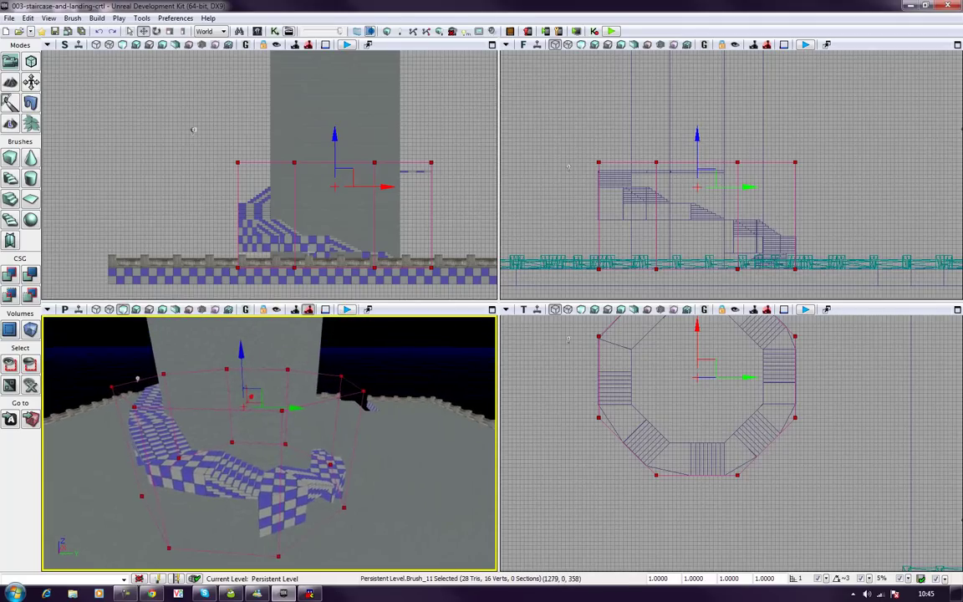
pyautogui.moveTo(698, 373); pyautogui.dragTo(687, 451, button='right')
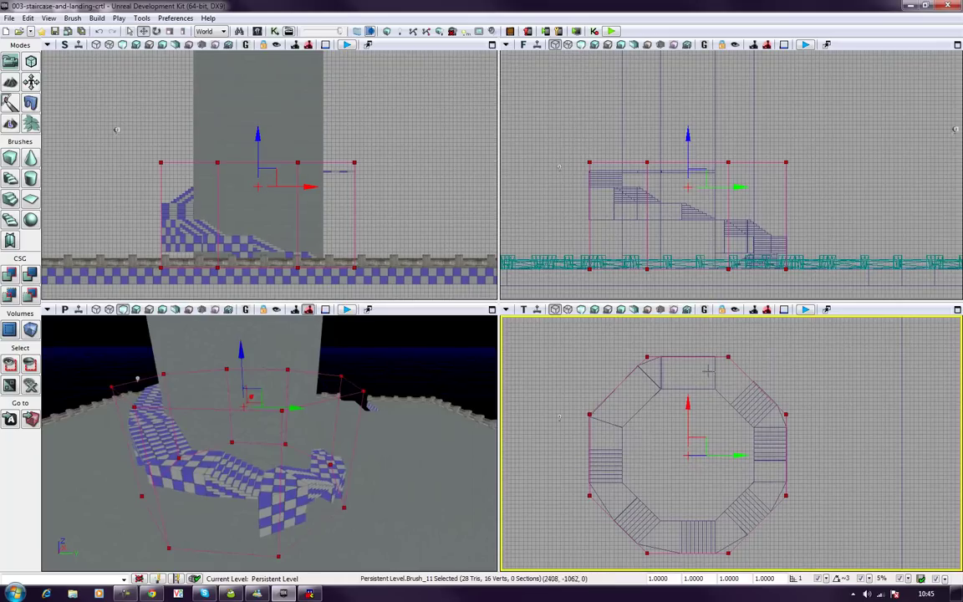
pyautogui.moveTo(581, 489); pyautogui.dragTo(631, 427)
pyautogui.scroll(2, 631, 427)
pyautogui.moveTo(659, 389); pyautogui.dragTo(687, 479, button='right')
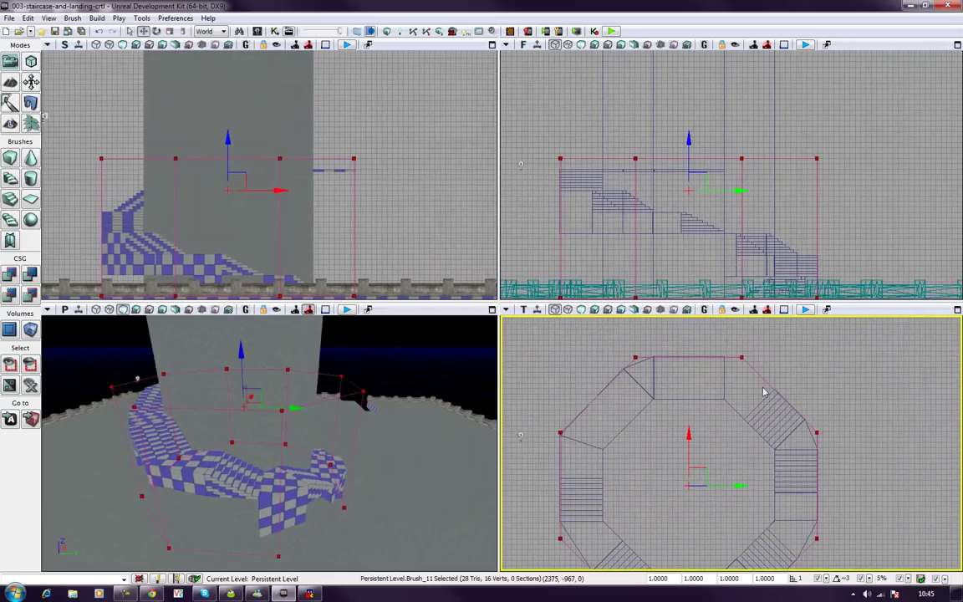
pyautogui.moveTo(764, 391); pyautogui.dragTo(760, 409, button='right')
pyautogui.click(790, 365)
pyautogui.moveTo(789, 362)
pyautogui.mouseDown()
pyautogui.moveTo(760, 415)
pyautogui.moveTo(716, 425)
pyautogui.mouseUp()
pyautogui.moveTo(602, 365); pyautogui.dragTo(620, 337)
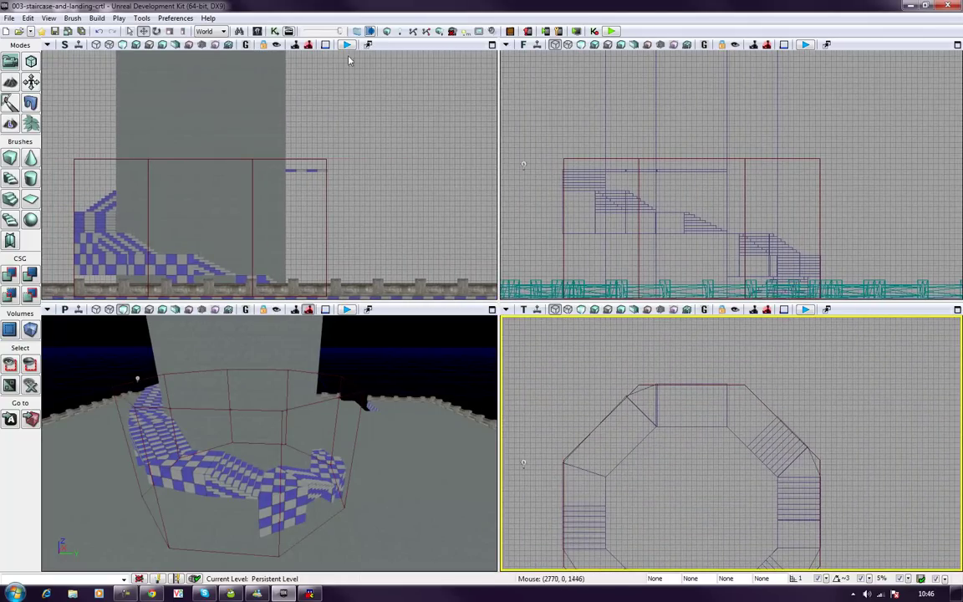
# Find the static mesh S_NEC_Pillars_SM_Techpillar01d in the Content Browser, place it on the floor beside the staircase, and close the browser.
pyautogui.click(96, 18)
pyautogui.moveTo(74, 19)
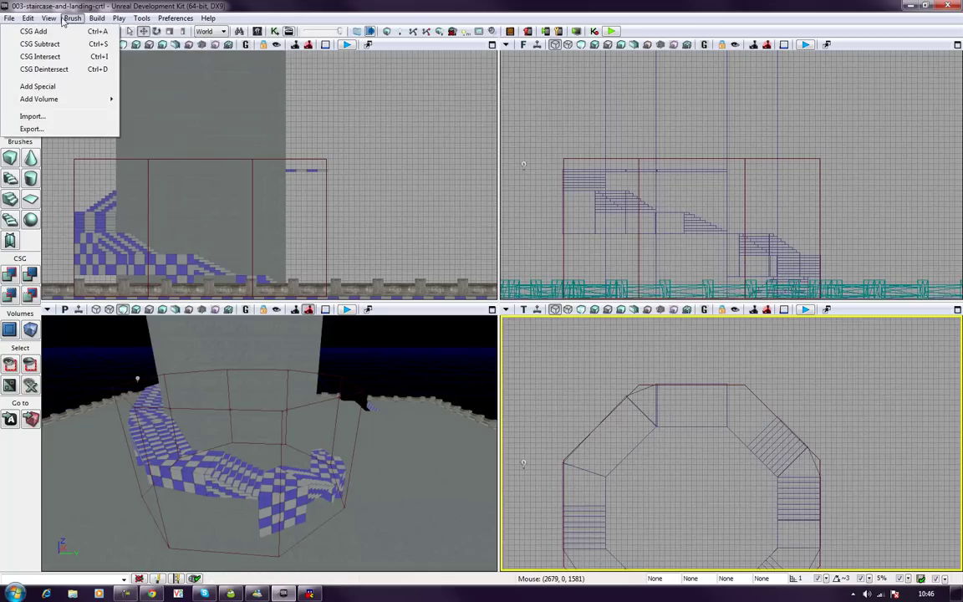
pyautogui.click(255, 32)
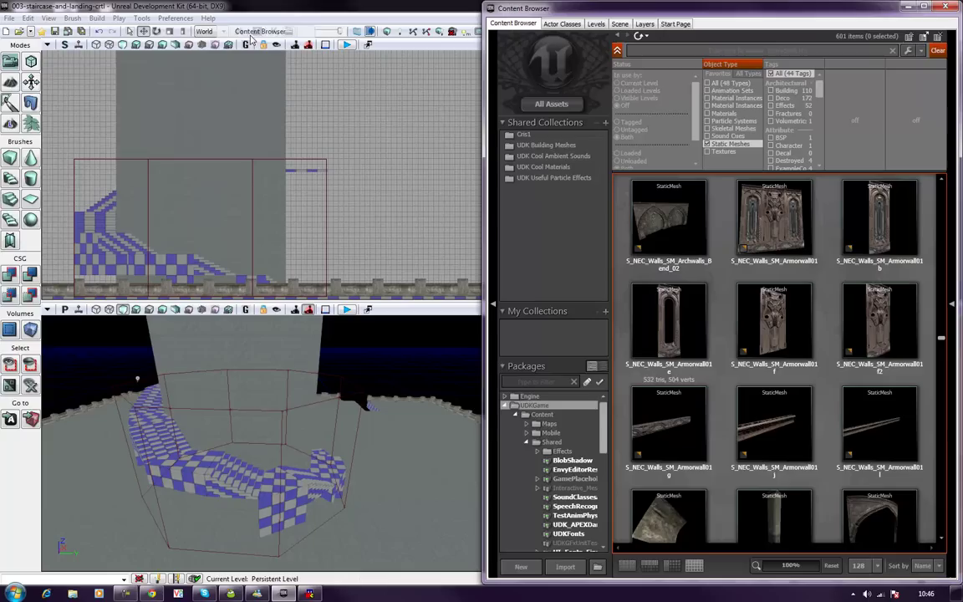
pyautogui.moveTo(691, 14); pyautogui.dragTo(699, 73)
pyautogui.moveTo(428, 432); pyautogui.dragTo(449, 455, button='right')
pyautogui.scroll(3, 854, 393)
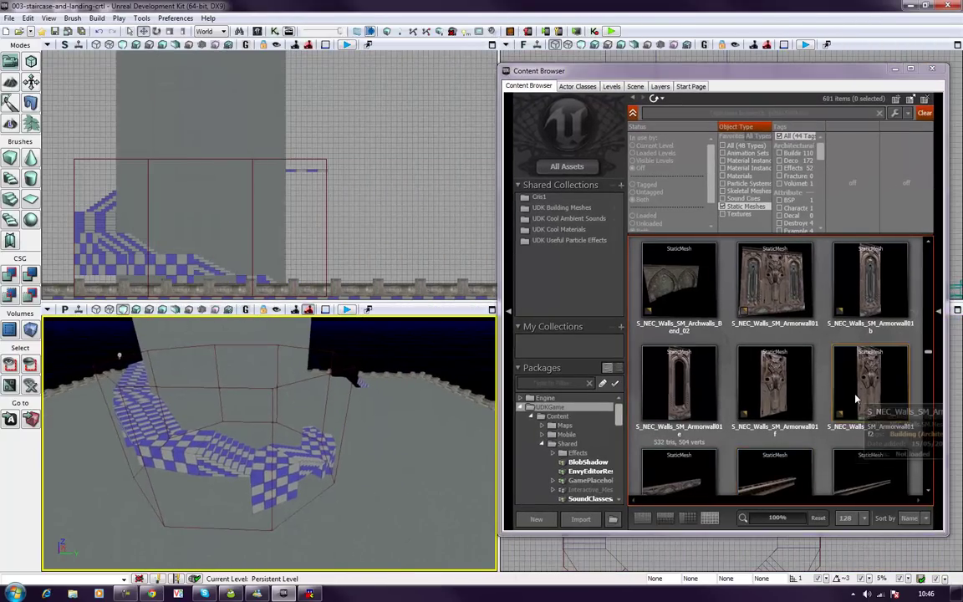
pyautogui.scroll(4, 855, 399)
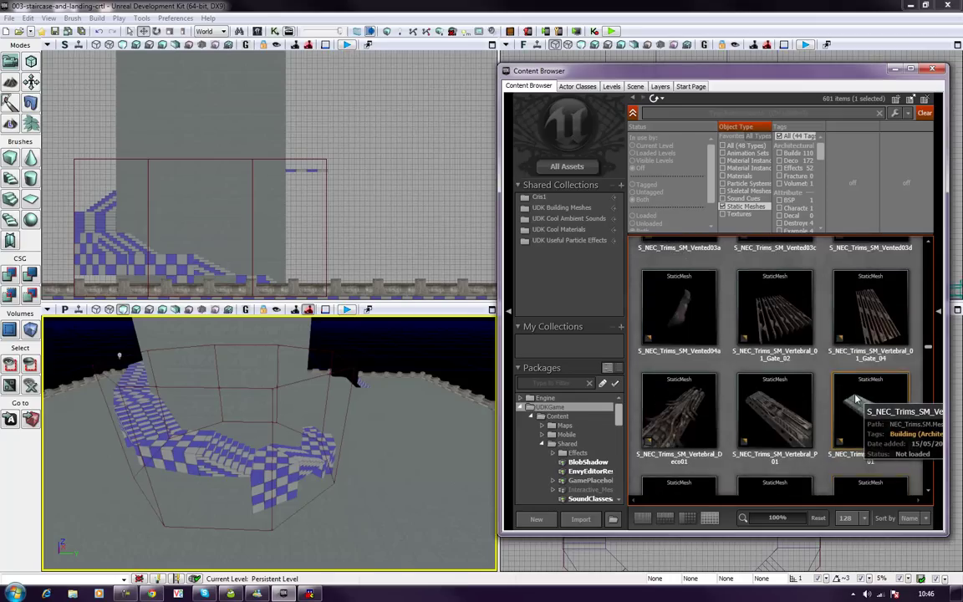
pyautogui.scroll(10, 854, 398)
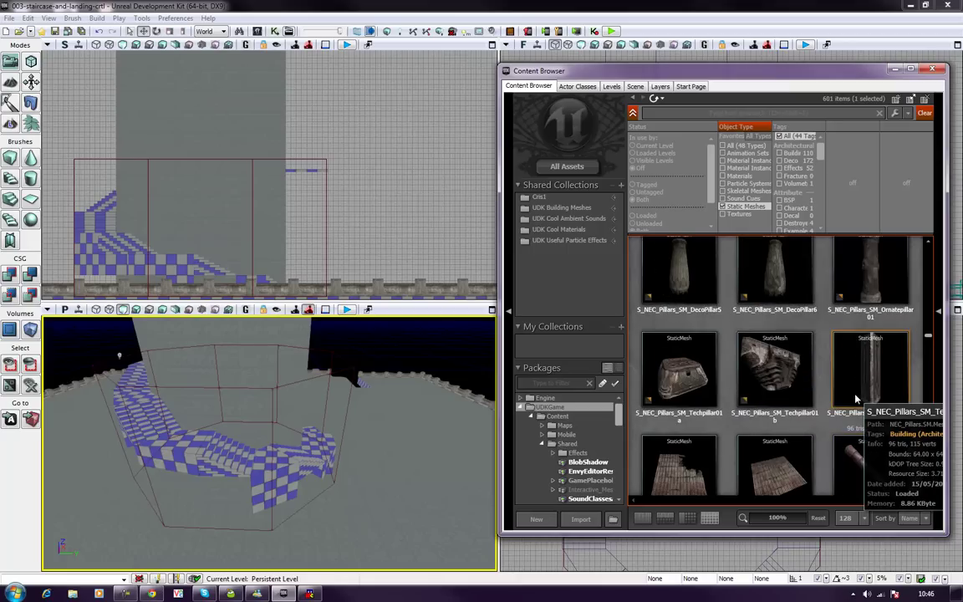
pyautogui.moveTo(867, 373); pyautogui.dragTo(427, 495)
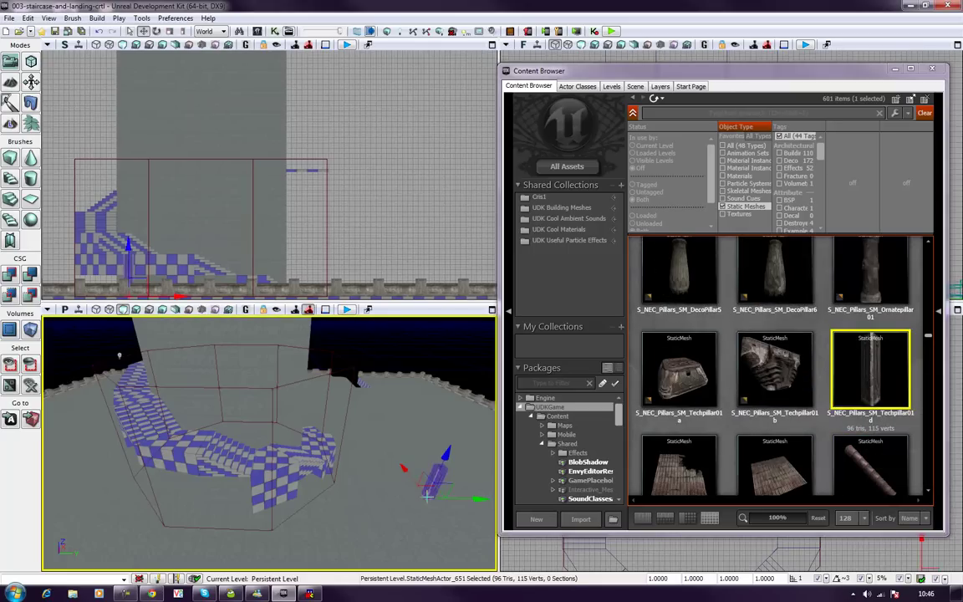
pyautogui.click(936, 70)
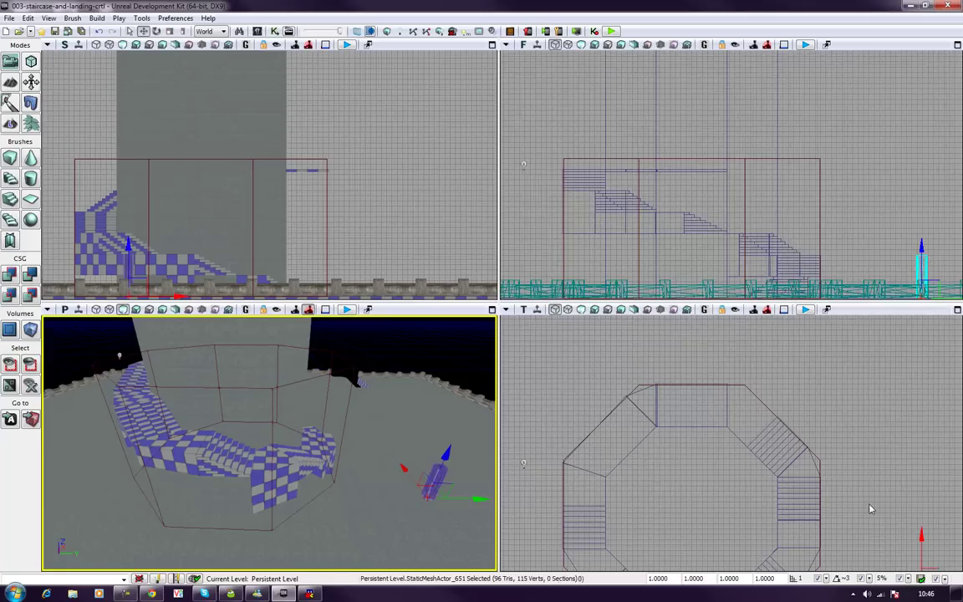
# In the top view, move the pillar close to the octagonal brush's upper-right corner.
pyautogui.moveTo(882, 410); pyautogui.dragTo(862, 542)
pyautogui.scroll(-5, 859, 447)
pyautogui.moveTo(847, 434); pyautogui.dragTo(776, 320)
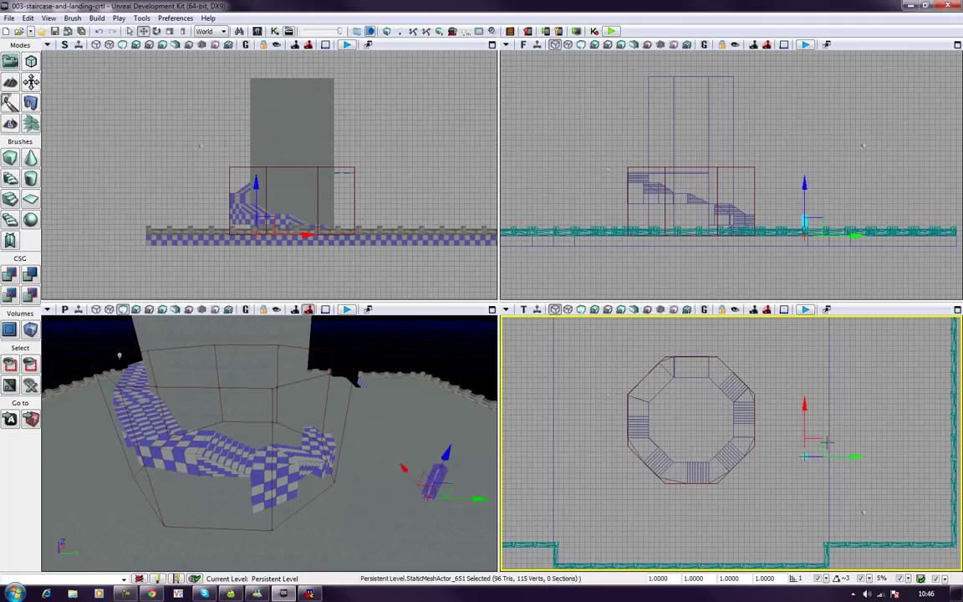
pyautogui.moveTo(823, 443); pyautogui.dragTo(747, 339)
pyautogui.scroll(6, 777, 374)
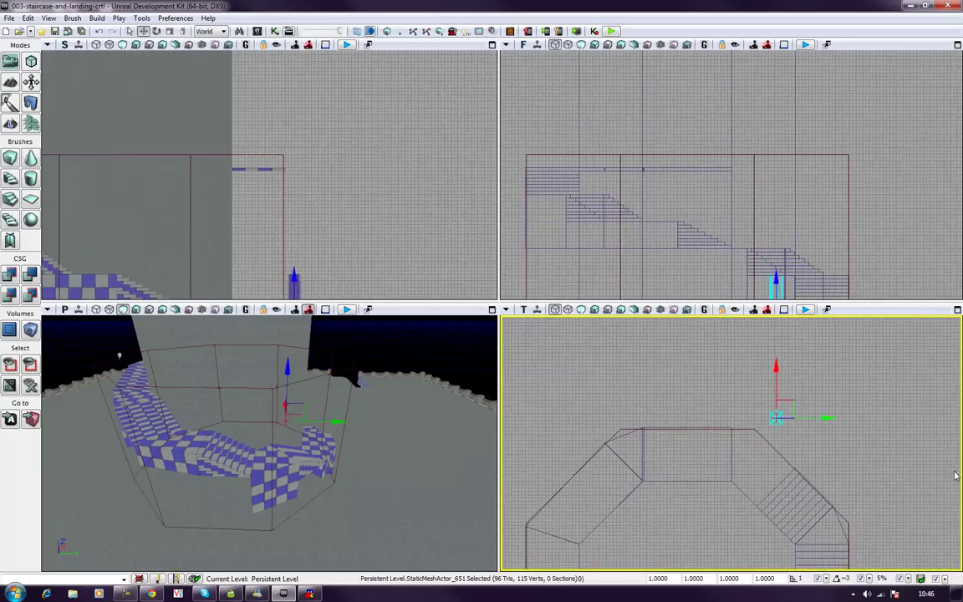
# Fine-tune the pillar's position so its centre sits exactly on the octagonal brush's upper-right corner.
pyautogui.scroll(3, 955, 476)
pyautogui.moveTo(715, 399); pyautogui.dragTo(844, 412)
pyautogui.scroll(2, 850, 404)
pyautogui.moveTo(750, 413); pyautogui.dragTo(829, 441)
pyautogui.scroll(4, 835, 395)
pyautogui.moveTo(836, 356); pyautogui.dragTo(731, 415)
pyautogui.moveTo(790, 478); pyautogui.dragTo(862, 462)
pyautogui.scroll(-3, 879, 458)
pyautogui.scroll(-3, 861, 461)
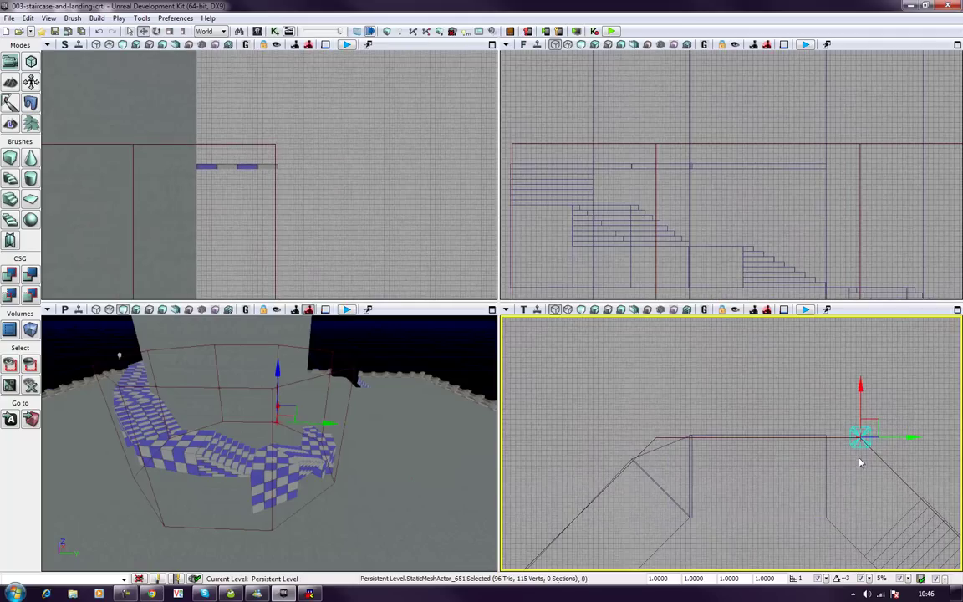
# Duplicate the pillar along the octagon's upper edge and align the copy's centre with the upper-left corner.
pyautogui.moveTo(778, 459); pyautogui.dragTo(742, 437)
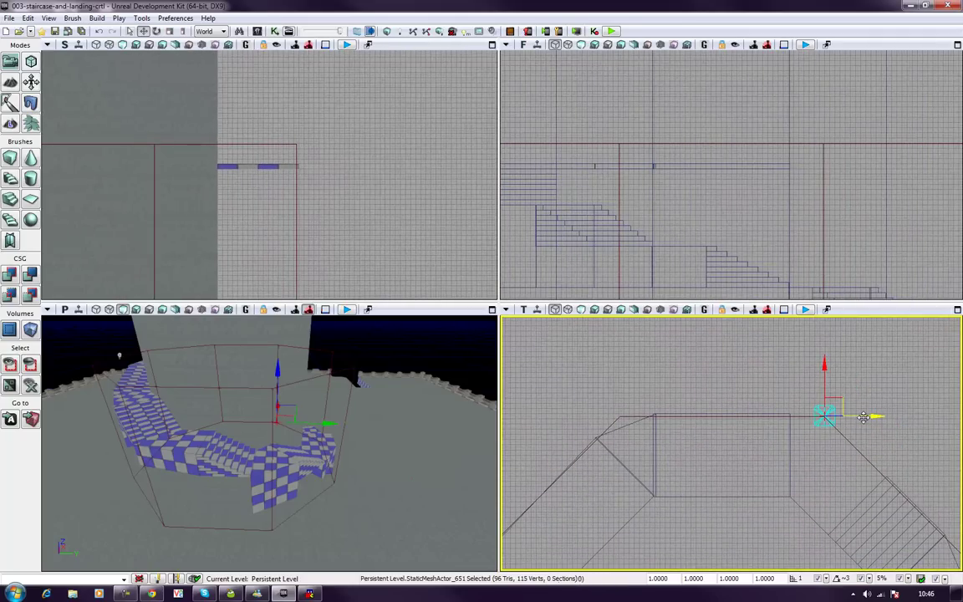
pyautogui.moveTo(863, 417); pyautogui.dragTo(660, 417)
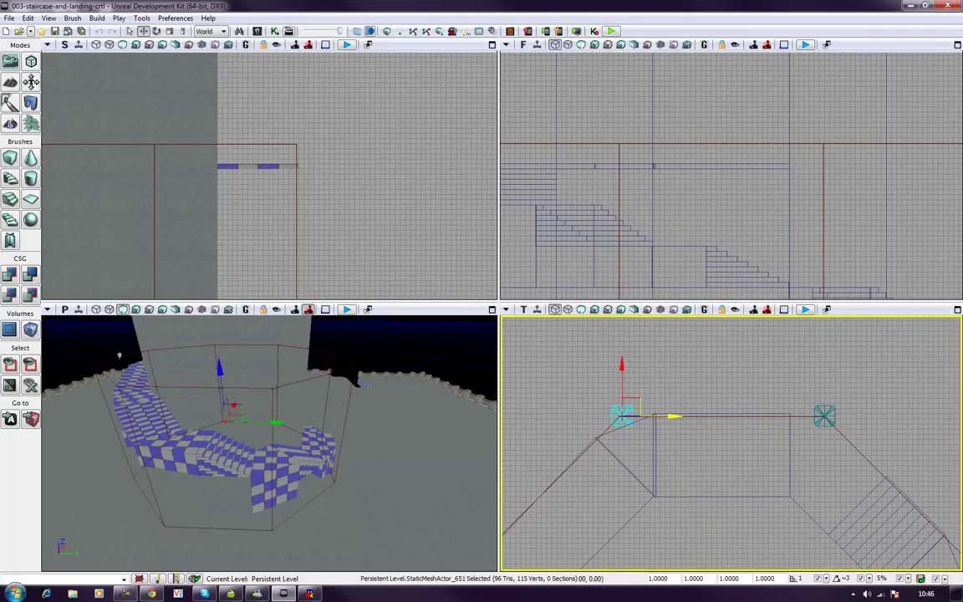
pyautogui.scroll(5, 706, 368)
pyautogui.moveTo(587, 370); pyautogui.dragTo(765, 492)
pyautogui.scroll(2, 767, 472)
pyautogui.moveTo(722, 443); pyautogui.dragTo(771, 458)
pyautogui.scroll(1, 764, 443)
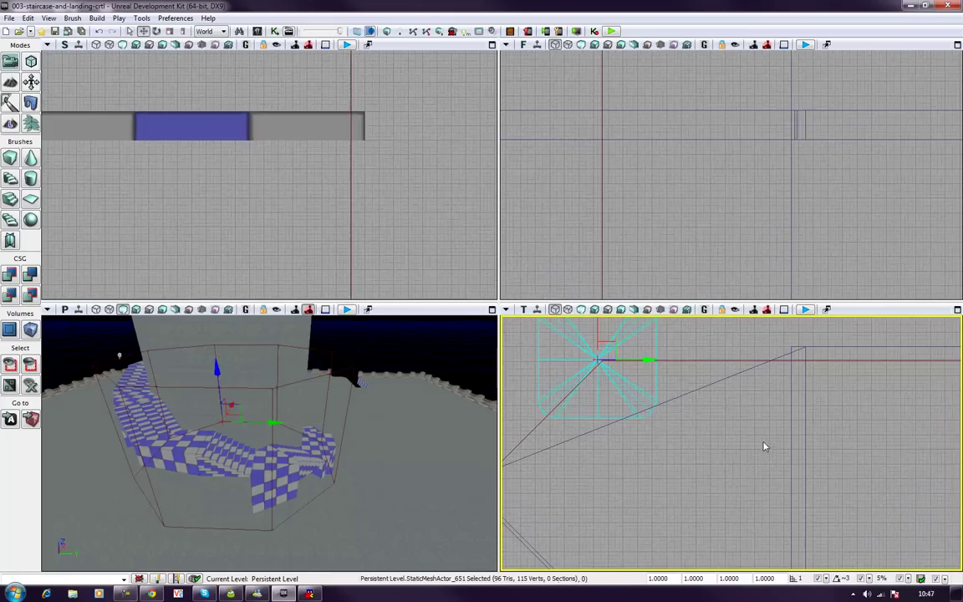
pyautogui.moveTo(644, 360); pyautogui.dragTo(639, 360)
pyautogui.click(653, 361)
# Select the two upper pillars without the brush and duplicate them straight down onto the octagon's two lower corners.
pyautogui.scroll(-10, 654, 362)
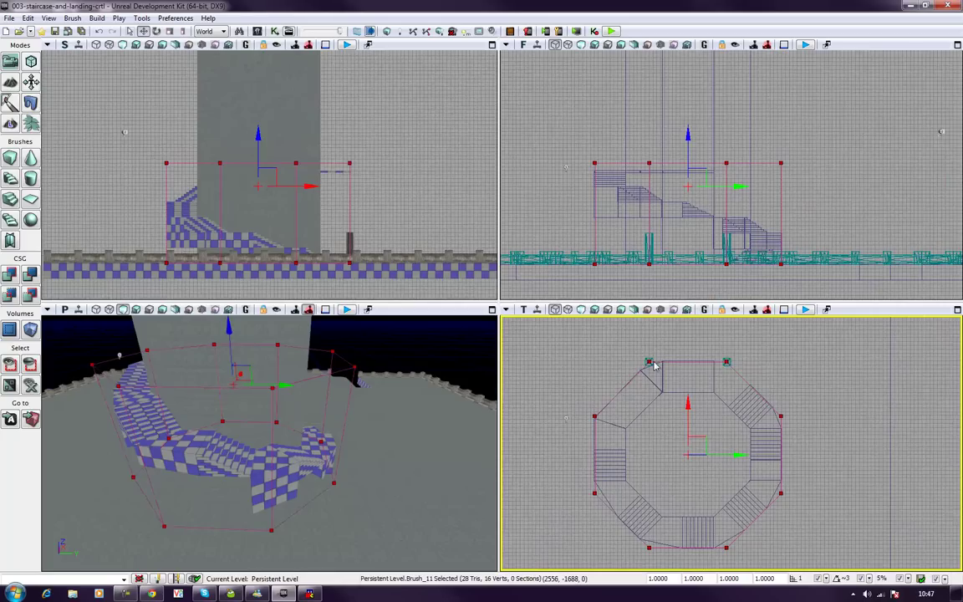
pyautogui.click(729, 363)
pyautogui.keyDown('ctrl'); pyautogui.click(681, 393); pyautogui.keyUp('ctrl')
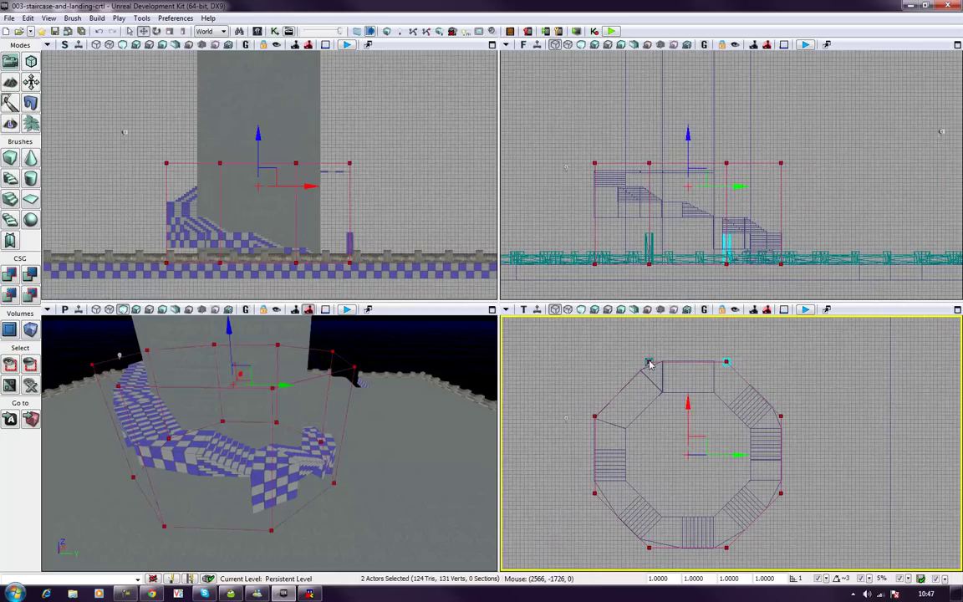
pyautogui.hotkey('ctrl', 'z')
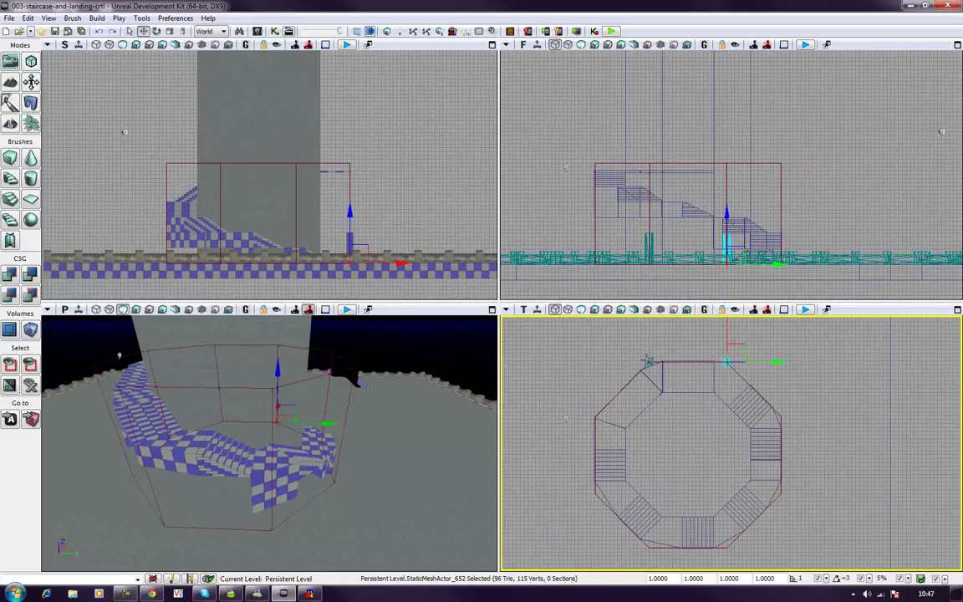
pyautogui.keyDown('ctrl'); pyautogui.click(648, 361); pyautogui.keyUp('ctrl')
pyautogui.keyDown('ctrl'); pyautogui.click(648, 361); pyautogui.keyUp('ctrl')
pyautogui.scroll(3, 648, 361)
pyautogui.keyDown('ctrl'); pyautogui.click(633, 345); pyautogui.keyUp('ctrl')
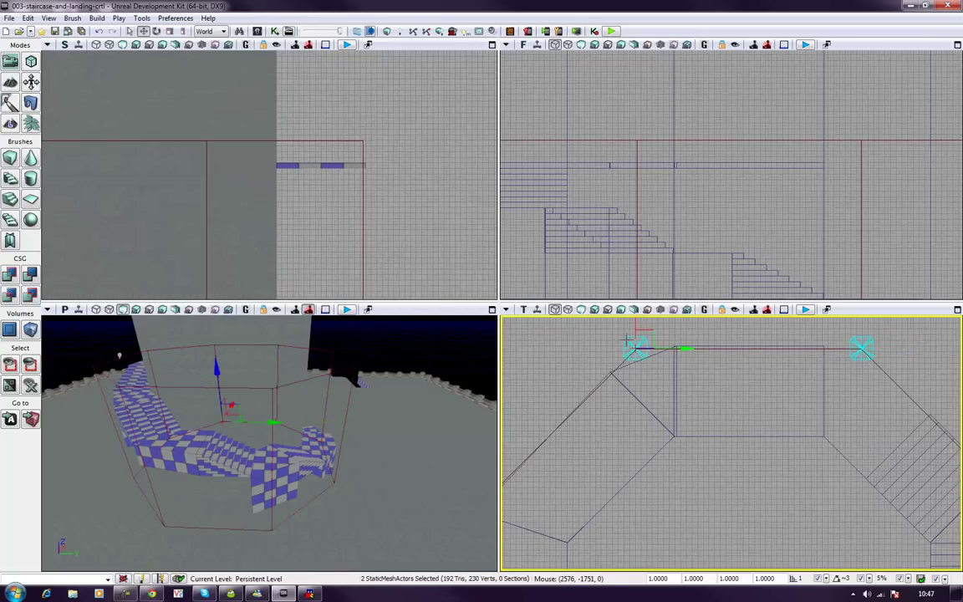
pyautogui.scroll(-5, 632, 346)
pyautogui.moveTo(745, 411); pyautogui.dragTo(741, 431)
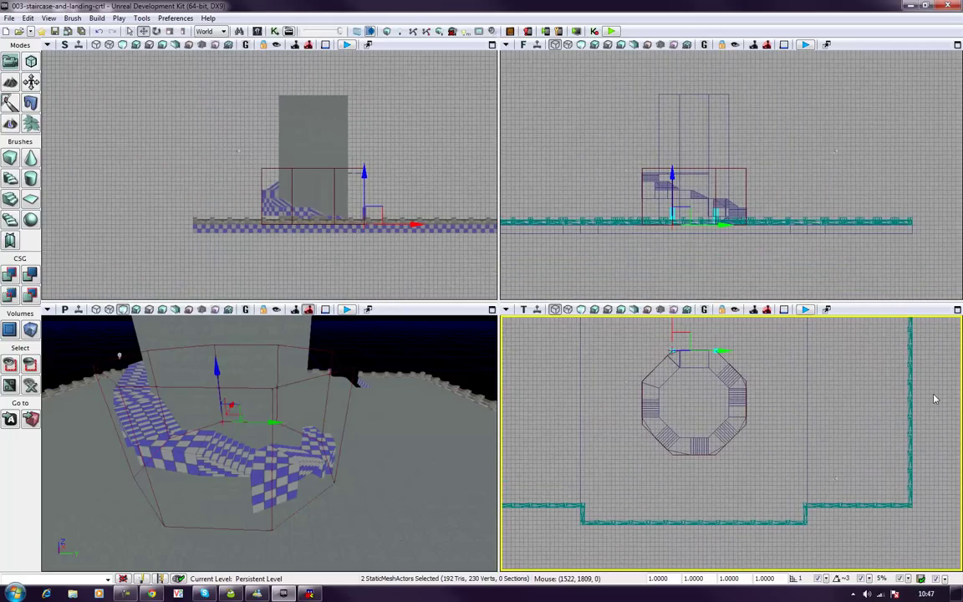
pyautogui.click(957, 309)
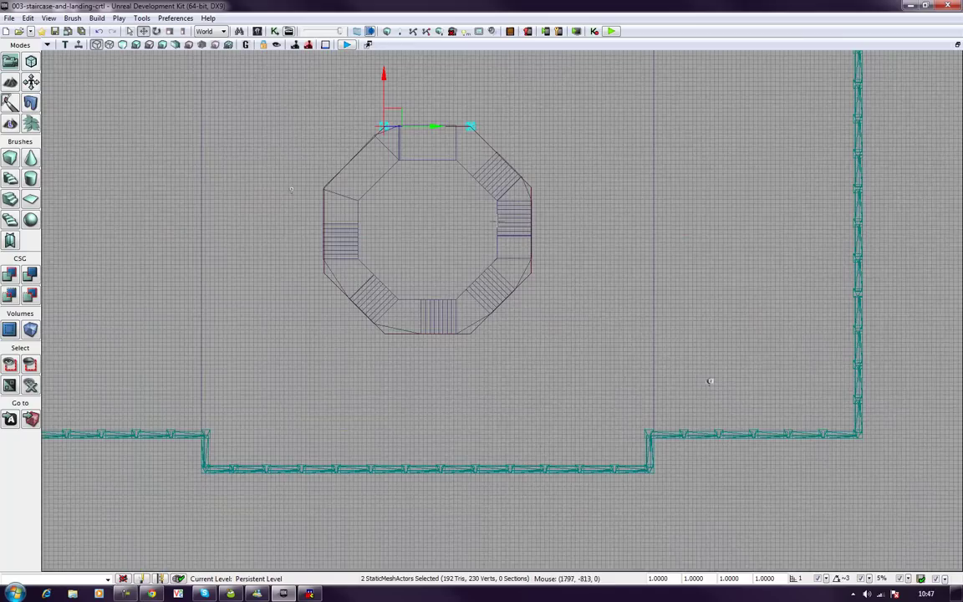
pyautogui.scroll(3, 710, 383)
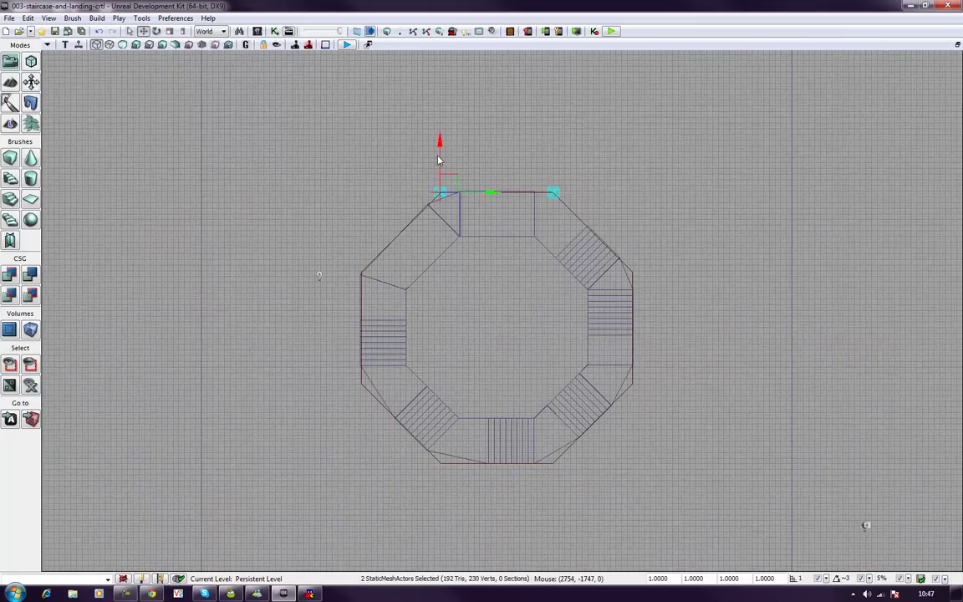
pyautogui.moveTo(440, 153); pyautogui.dragTo(440, 423)
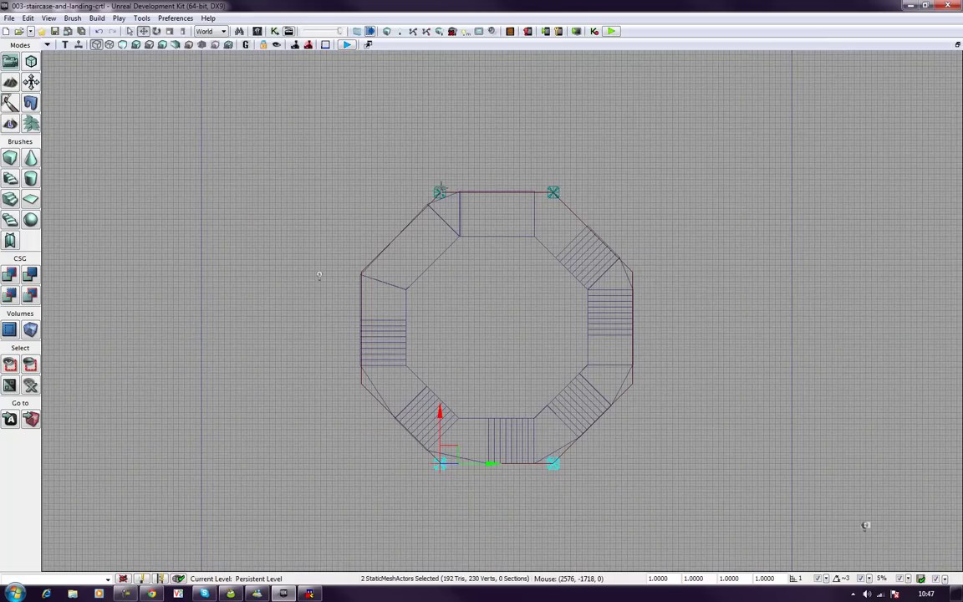
# Duplicate all four pillars with a quarter-turn rotation and move the copies onto the octagon's four remaining side corners.
pyautogui.keyDown('ctrl'); pyautogui.click(482, 191); pyautogui.keyUp('ctrl')
pyautogui.keyDown('ctrl'); pyautogui.click(551, 191); pyautogui.keyUp('ctrl')
pyautogui.press('space')
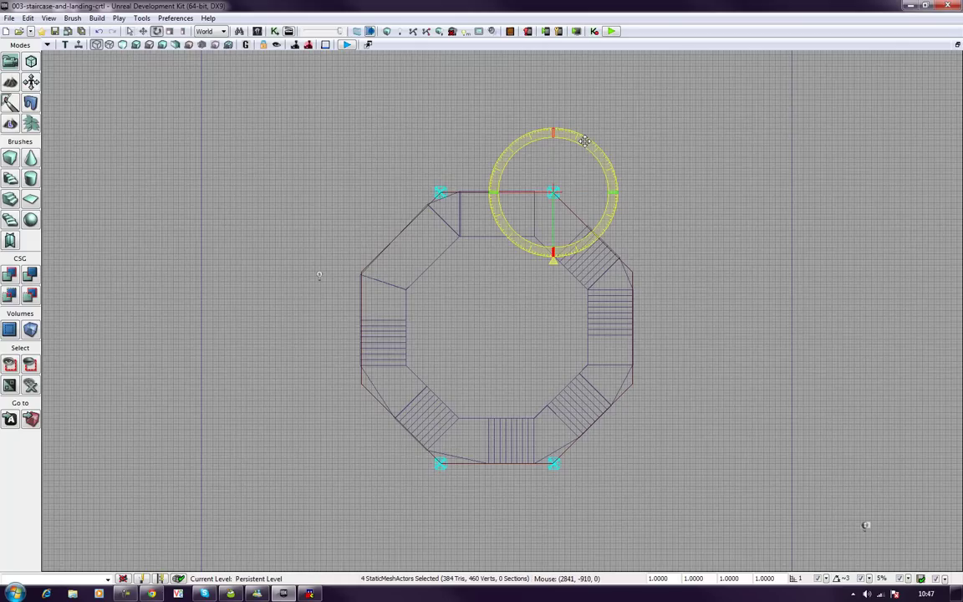
pyautogui.keyDown('alt'); pyautogui.moveTo(584, 142); pyautogui.dragTo(623, 174); pyautogui.keyUp('alt')
pyautogui.moveTo(387, 499); pyautogui.dragTo(381, 466)
pyautogui.press('w')
pyautogui.moveTo(455, 447); pyautogui.dragTo(380, 257)
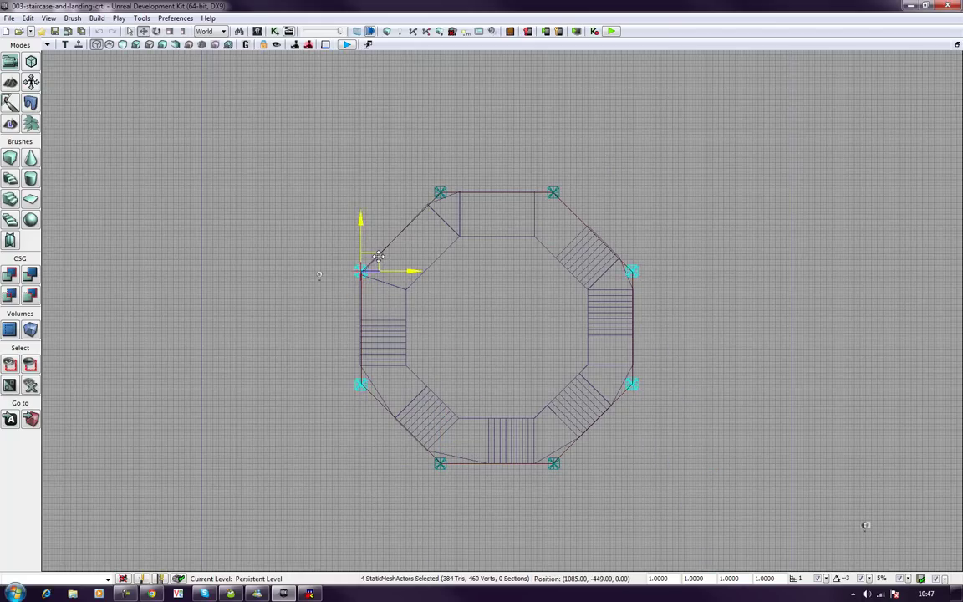
# Fine-align the four rotated pillar copies with the octagon's side corners and deselect them.
pyautogui.scroll(10, 378, 259)
pyautogui.moveTo(337, 297); pyautogui.dragTo(470, 207, button='right')
pyautogui.scroll(3, 470, 207)
pyautogui.moveTo(370, 242); pyautogui.dragTo(376, 253)
pyautogui.click(137, 145)
pyautogui.scroll(-15, 238, 179)
pyautogui.scroll(-5, 238, 179)
pyautogui.moveTo(321, 185); pyautogui.dragTo(388, 294)
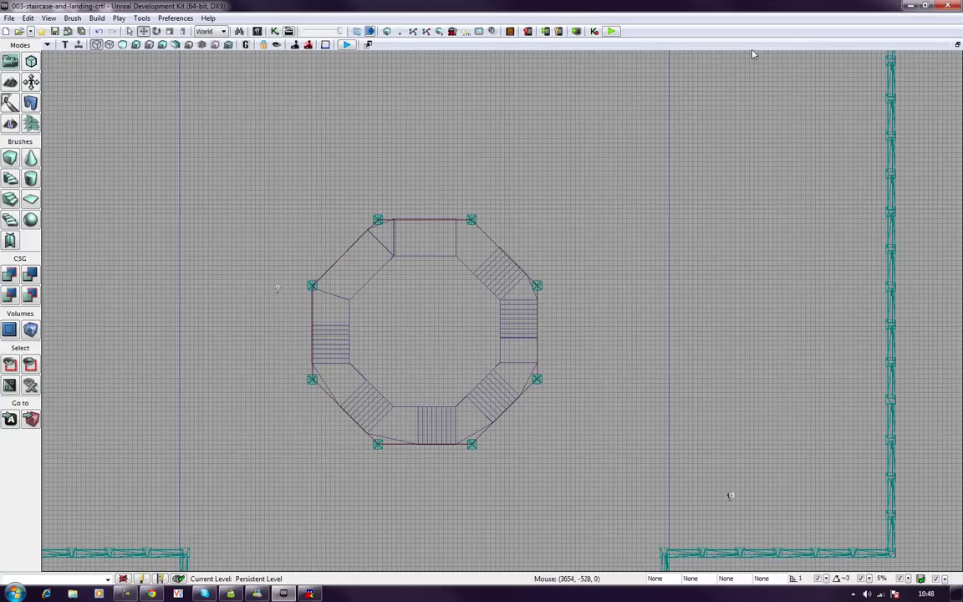
# Select the two pillars below the landing in the perspective view and duplicate them straight up to the landing's height.
pyautogui.click(958, 46)
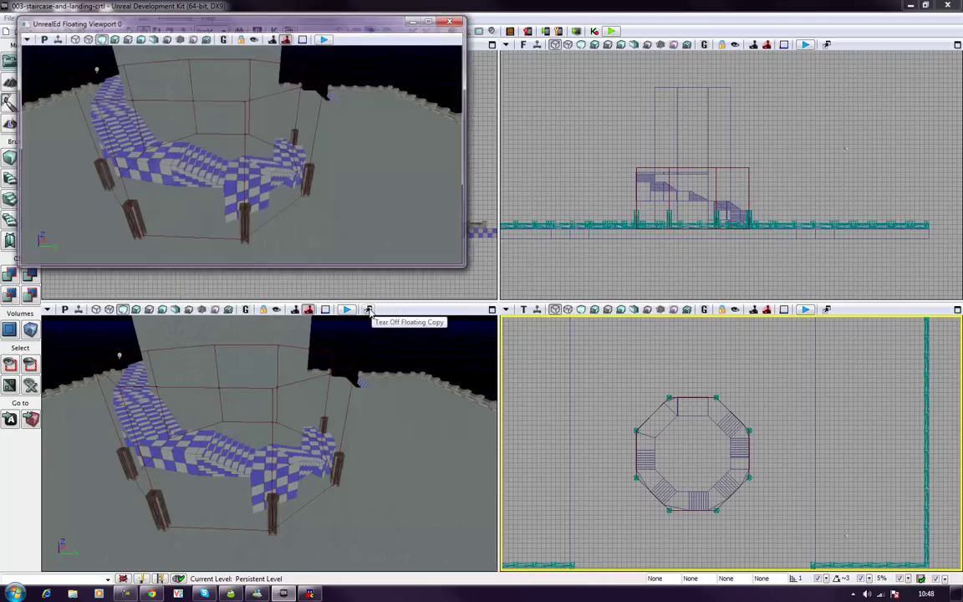
pyautogui.click(458, 21)
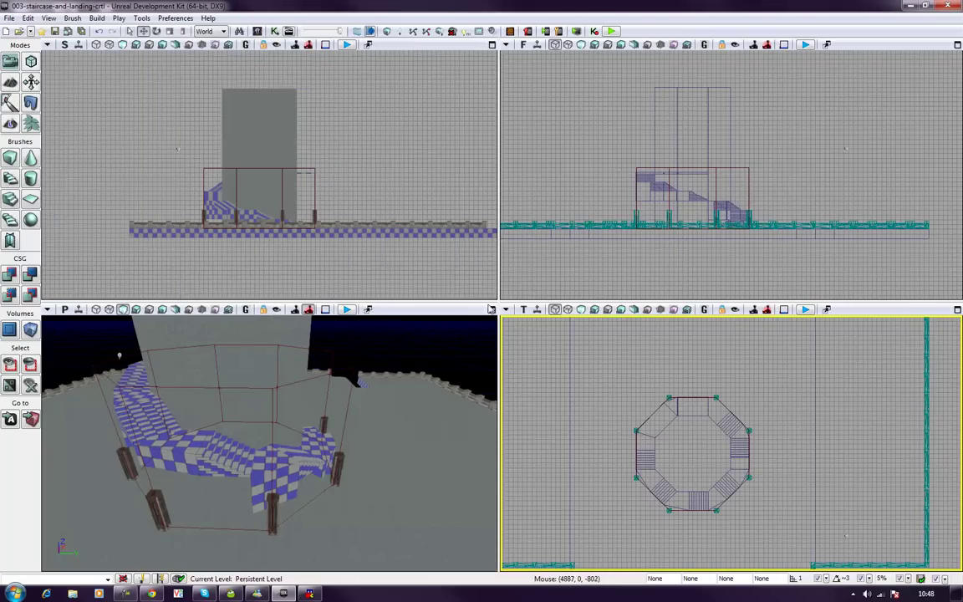
pyautogui.click(492, 310)
pyautogui.moveTo(585, 251); pyautogui.dragTo(614, 213, button='right')
pyautogui.keyDown('alt'); pyautogui.moveTo(400, 164); pyautogui.dragTo(89, 213); pyautogui.keyUp('alt')
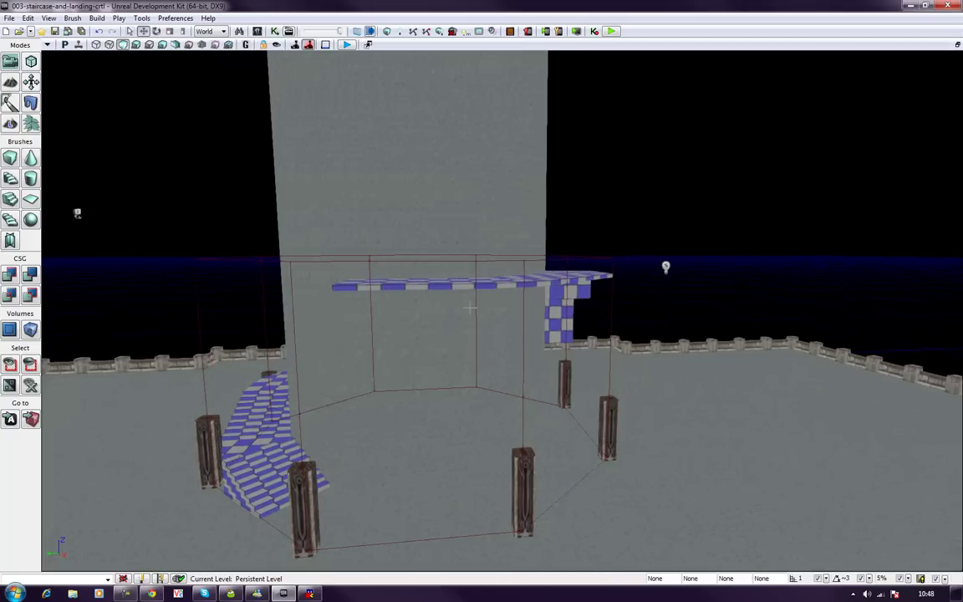
pyautogui.click(523, 481)
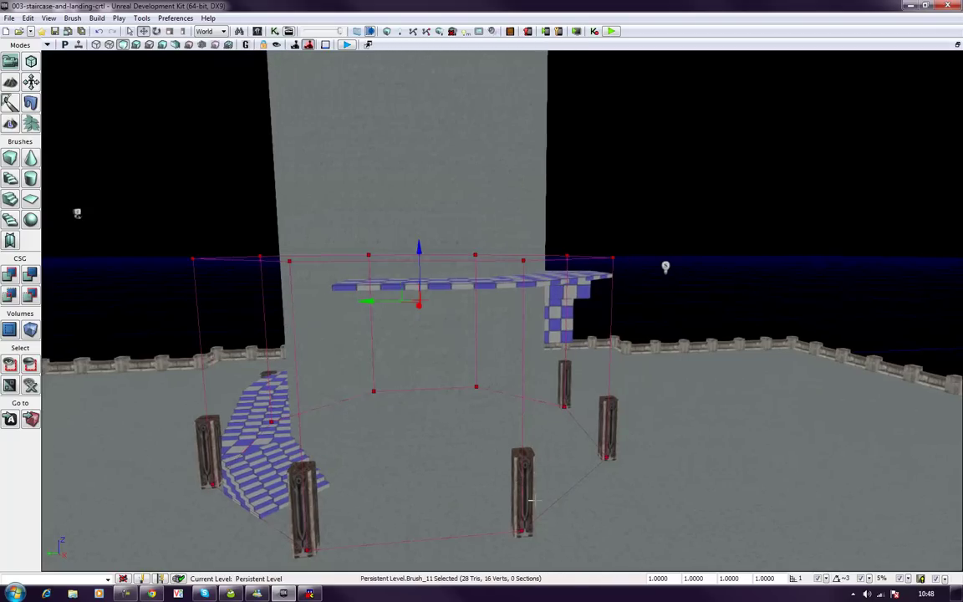
pyautogui.click(528, 501)
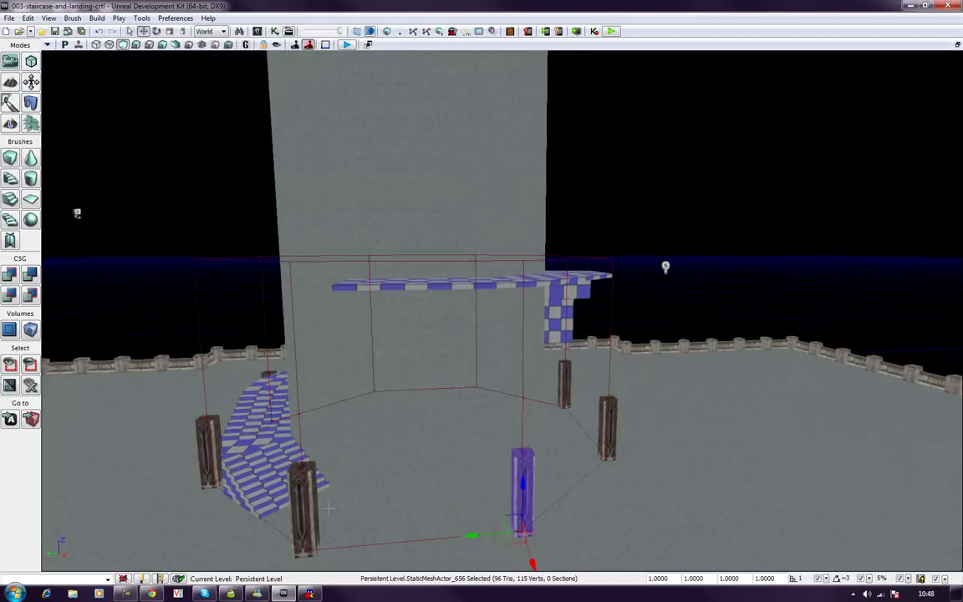
pyautogui.keyDown('ctrl'); pyautogui.click(309, 510); pyautogui.keyUp('ctrl')
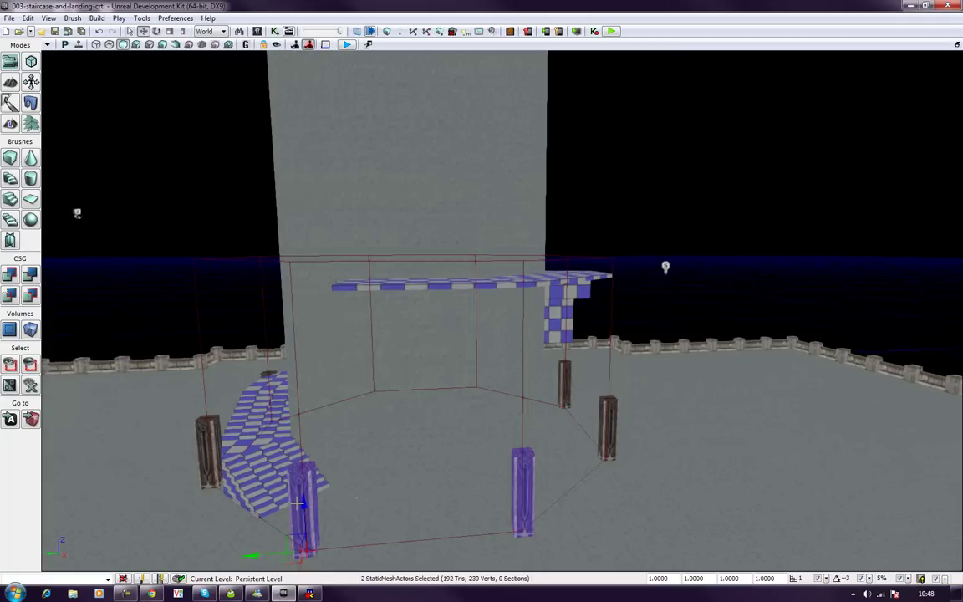
pyautogui.moveTo(301, 503); pyautogui.dragTo(327, 326)
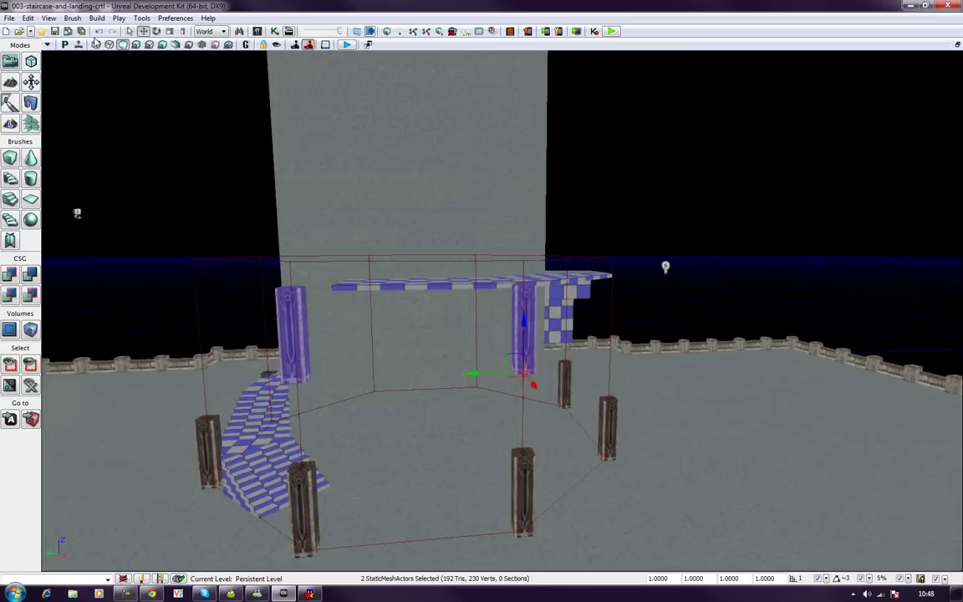
# Raise the two pillar copies 4 units in the side view so their tops are flush with the landing's top surface.
pyautogui.click(64, 46)
pyautogui.click(89, 79)
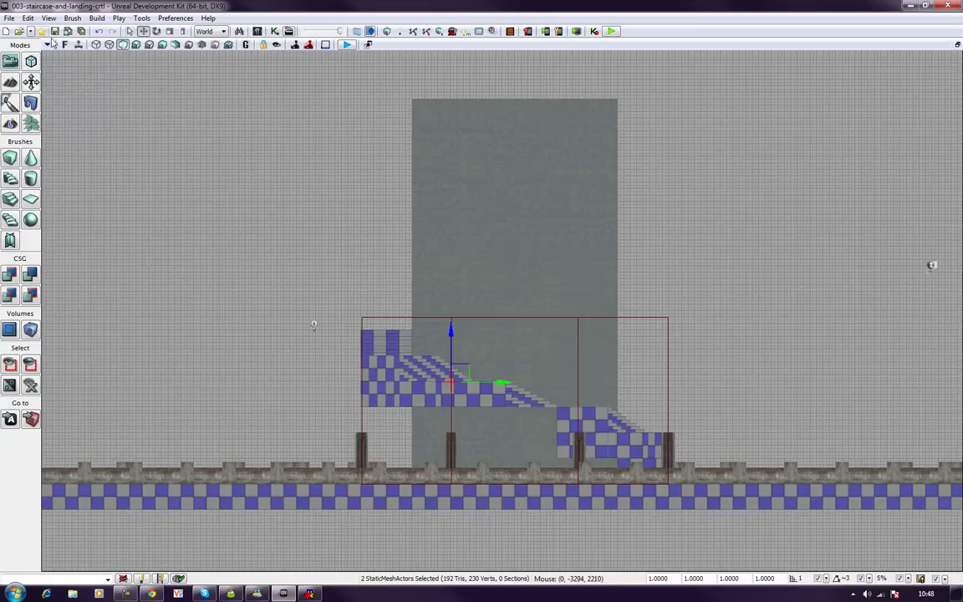
pyautogui.click(64, 45)
pyautogui.click(83, 83)
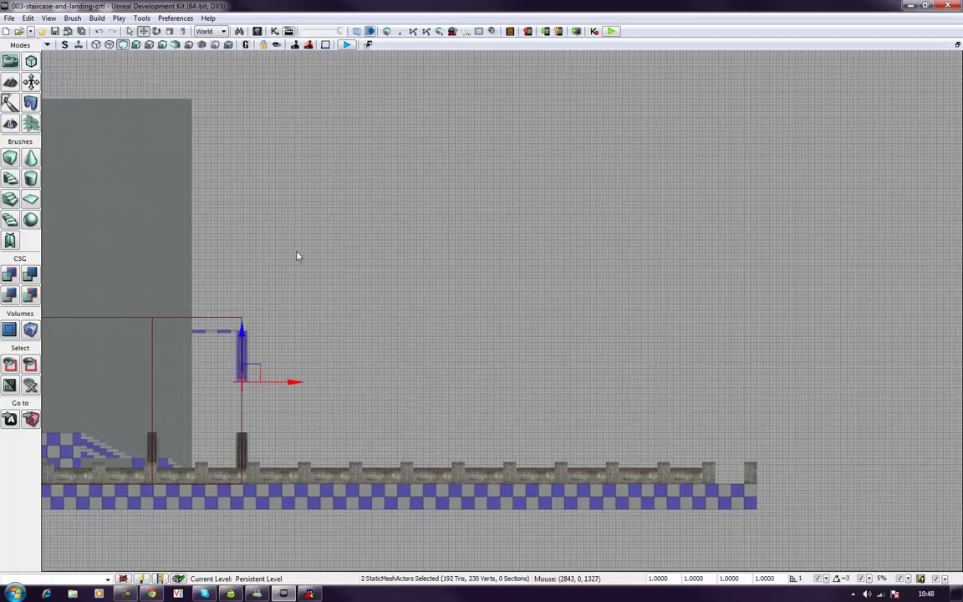
pyautogui.moveTo(298, 255); pyautogui.dragTo(520, 204, button='right')
pyautogui.scroll(7, 520, 204)
pyautogui.moveTo(413, 372); pyautogui.dragTo(490, 276, button='right')
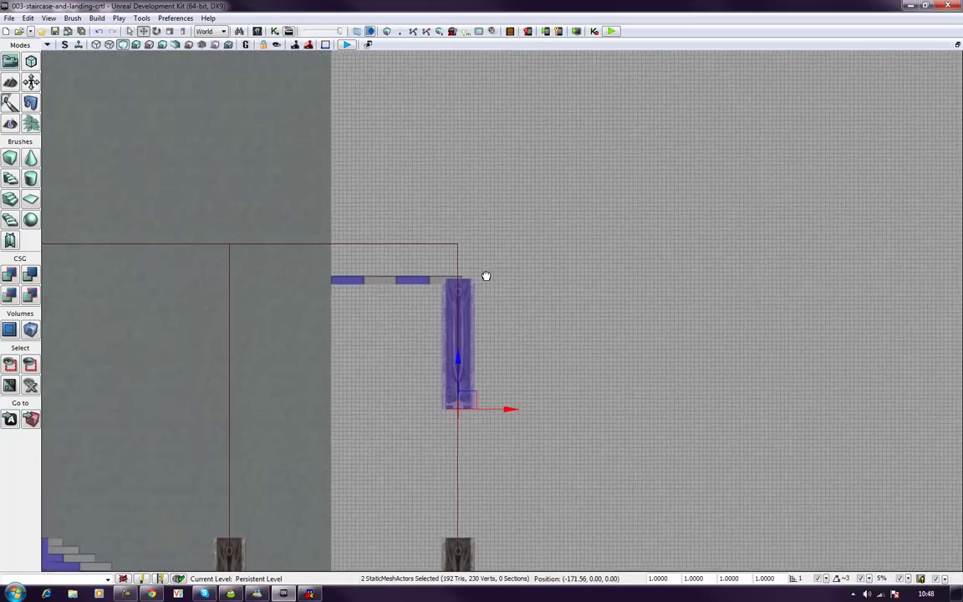
pyautogui.scroll(2, 490, 276)
pyautogui.moveTo(460, 371); pyautogui.dragTo(511, 307, button='right')
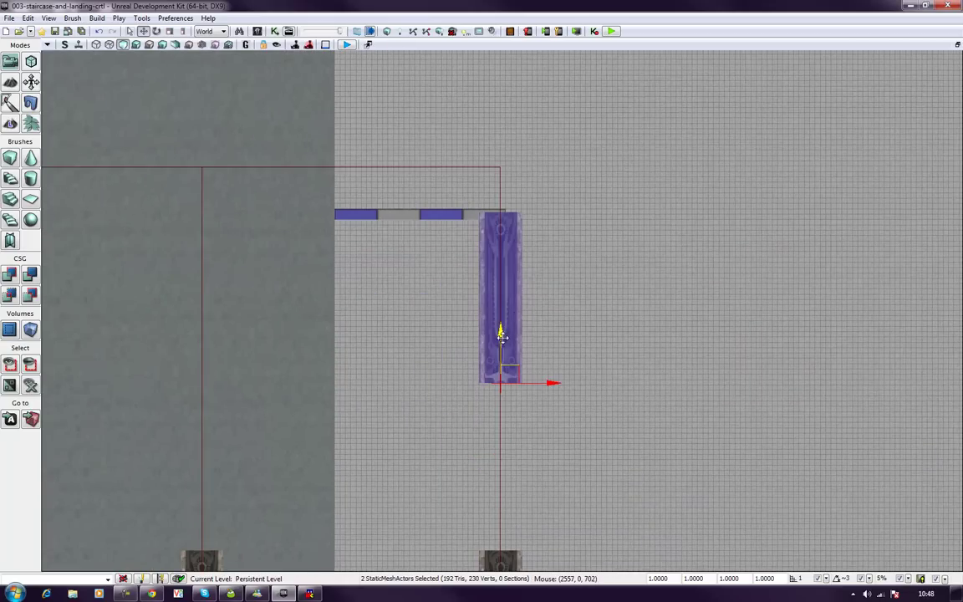
pyautogui.moveTo(500, 335); pyautogui.dragTo(503, 329)
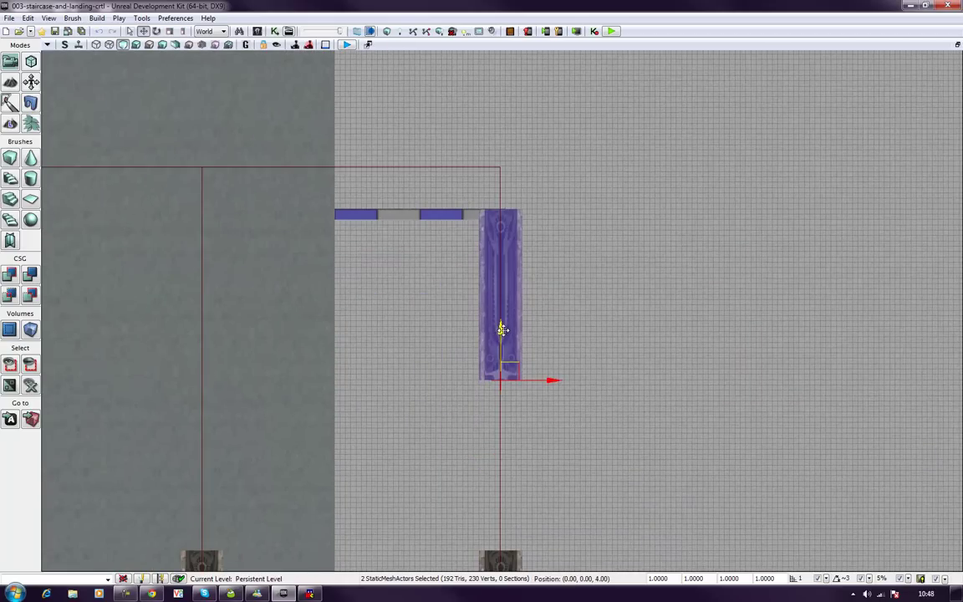
pyautogui.scroll(-3, 187, 201)
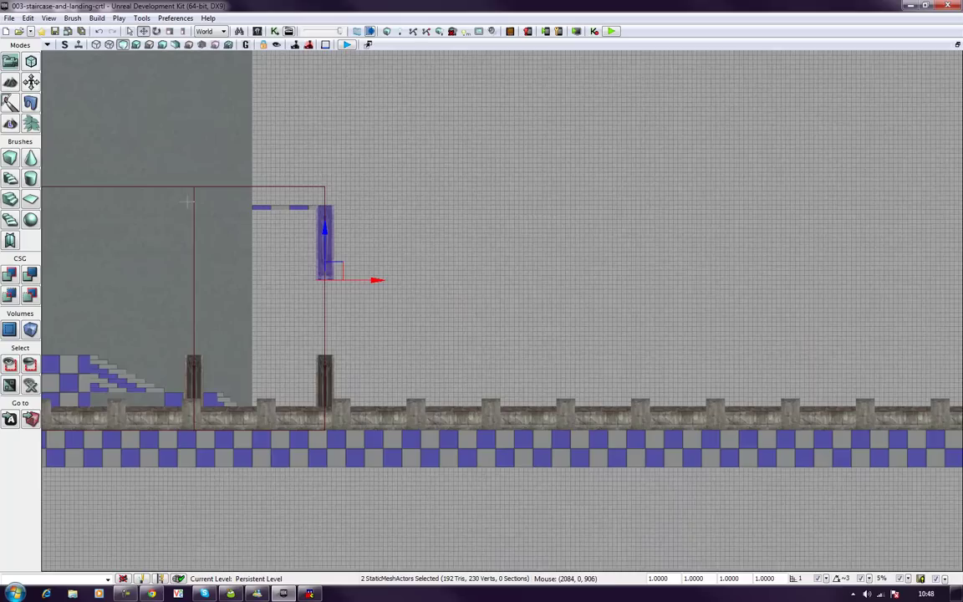
# Deselect the raised pillars in the perspective view and hide the octagonal builder brush.
pyautogui.moveTo(189, 200); pyautogui.dragTo(273, 290)
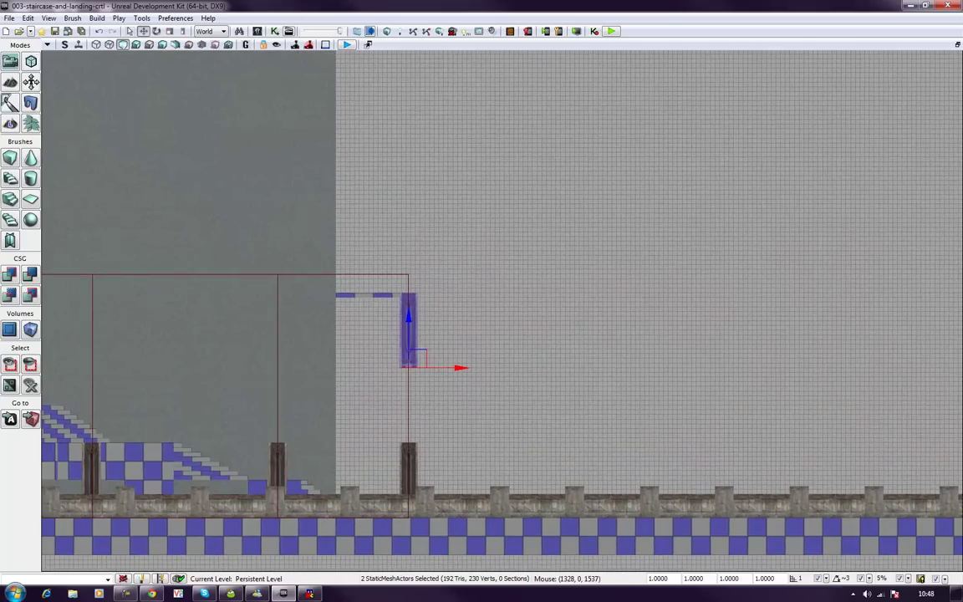
pyautogui.rightClick(66, 46)
pyautogui.click(83, 54)
pyautogui.moveTo(383, 262); pyautogui.dragTo(383, 267, button='right')
pyautogui.scroll(-5, 382, 267)
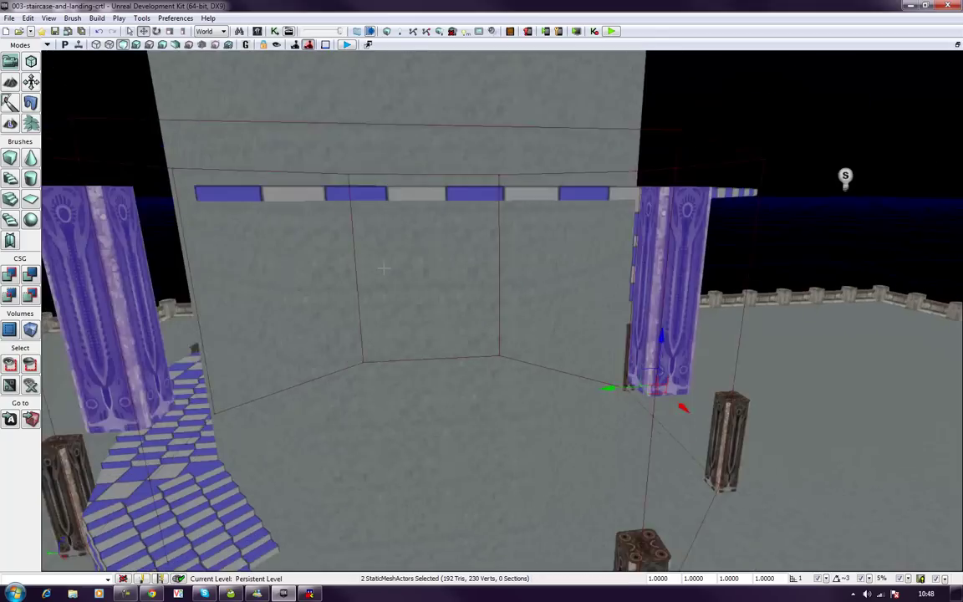
pyautogui.scroll(-6, 383, 268)
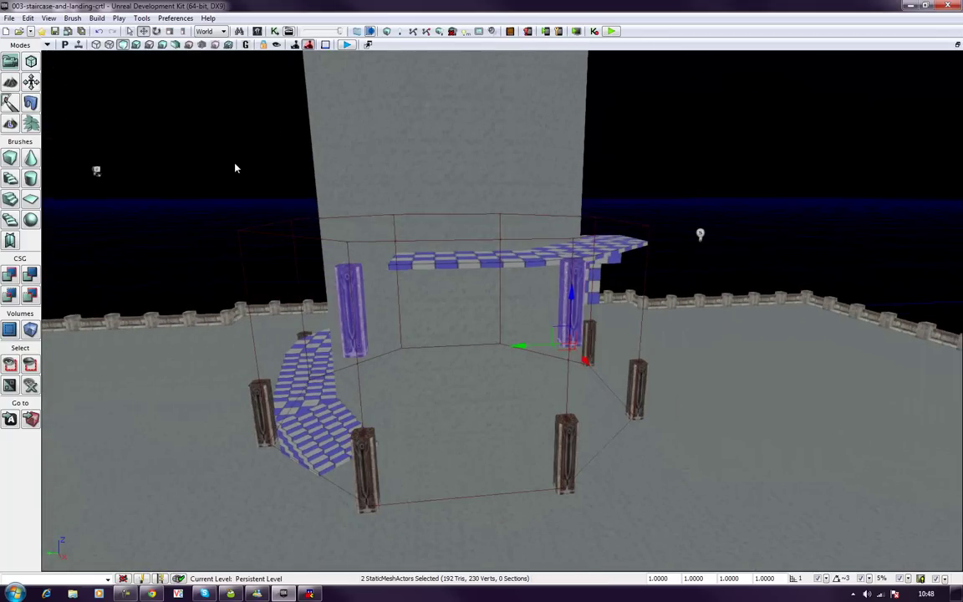
pyautogui.click(235, 168)
pyautogui.moveTo(235, 168); pyautogui.dragTo(357, 211, button='right')
pyautogui.moveTo(276, 192); pyautogui.dragTo(234, 163, button='right')
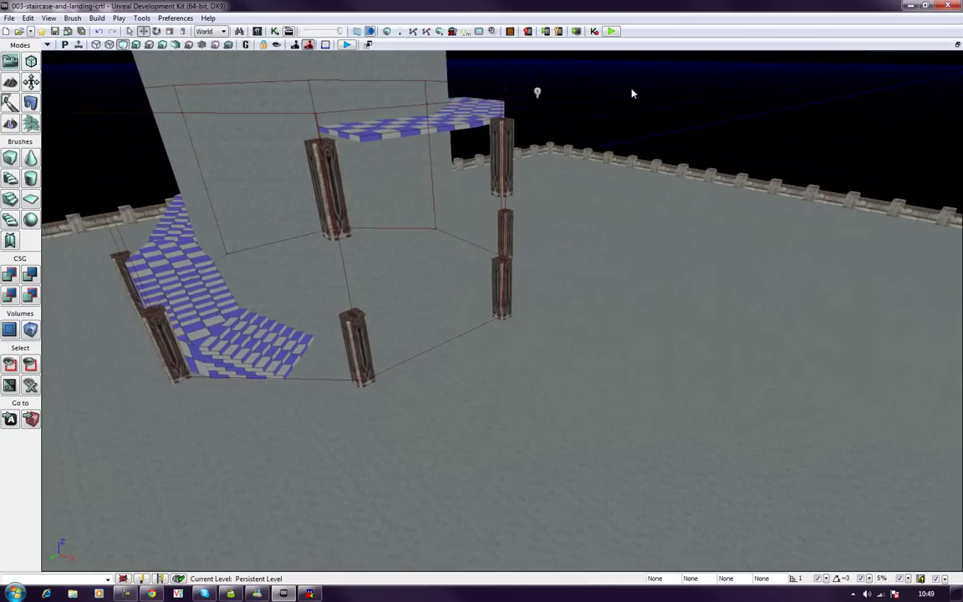
pyautogui.moveTo(568, 79); pyautogui.dragTo(525, 87, button='right')
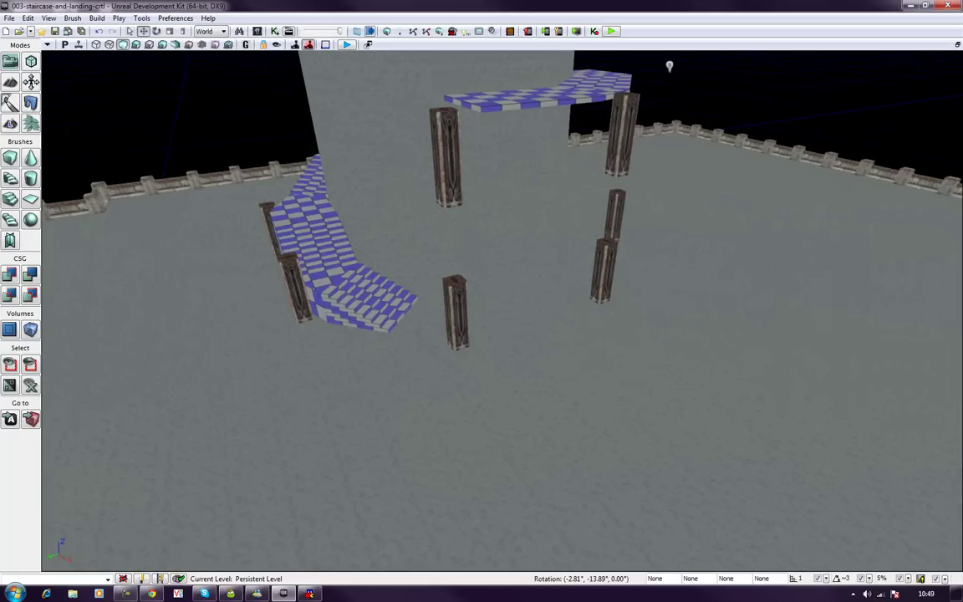
pyautogui.moveTo(133, 154); pyautogui.dragTo(218, 158, button='right')
pyautogui.moveTo(532, 156); pyautogui.dragTo(533, 151, button='right')
# Select the two raised pillars and the two below them, and duplicate all four out onto the open floor.
pyautogui.click(549, 151)
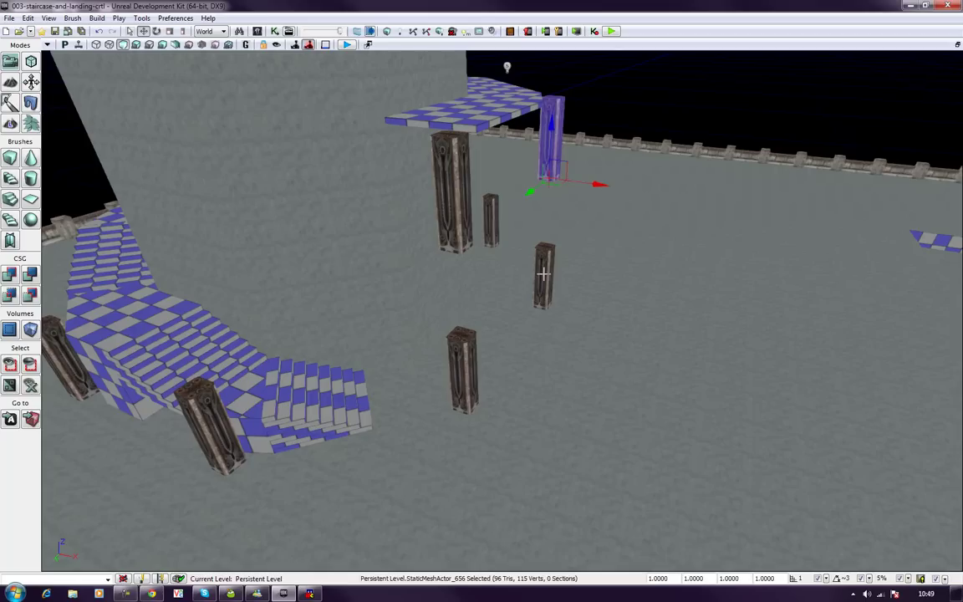
pyautogui.keyDown('ctrl'); pyautogui.click(544, 273); pyautogui.keyUp('ctrl')
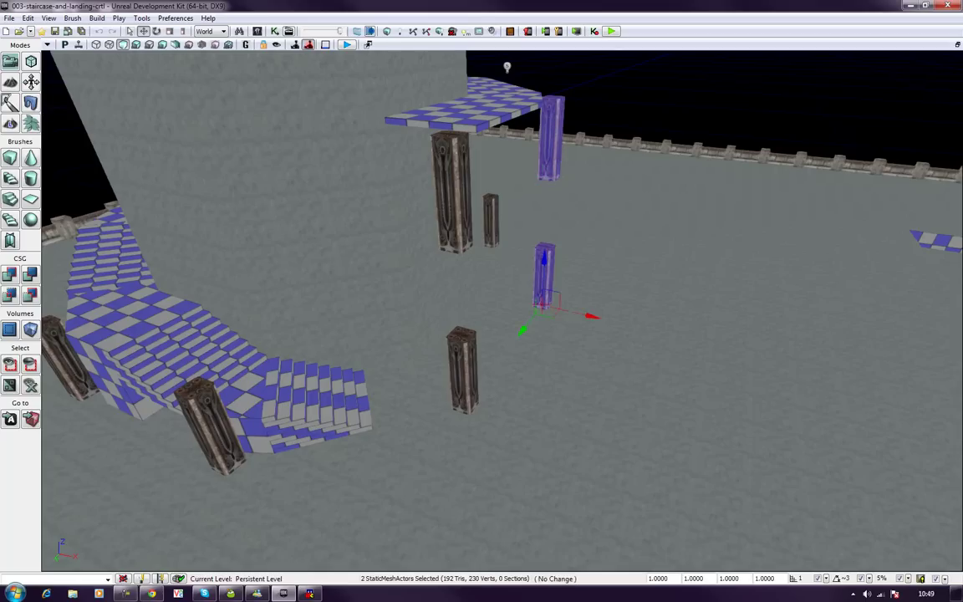
pyautogui.keyDown('ctrl'); pyautogui.click(451, 192); pyautogui.keyUp('ctrl')
pyautogui.keyDown('ctrl'); pyautogui.click(459, 351); pyautogui.keyUp('ctrl')
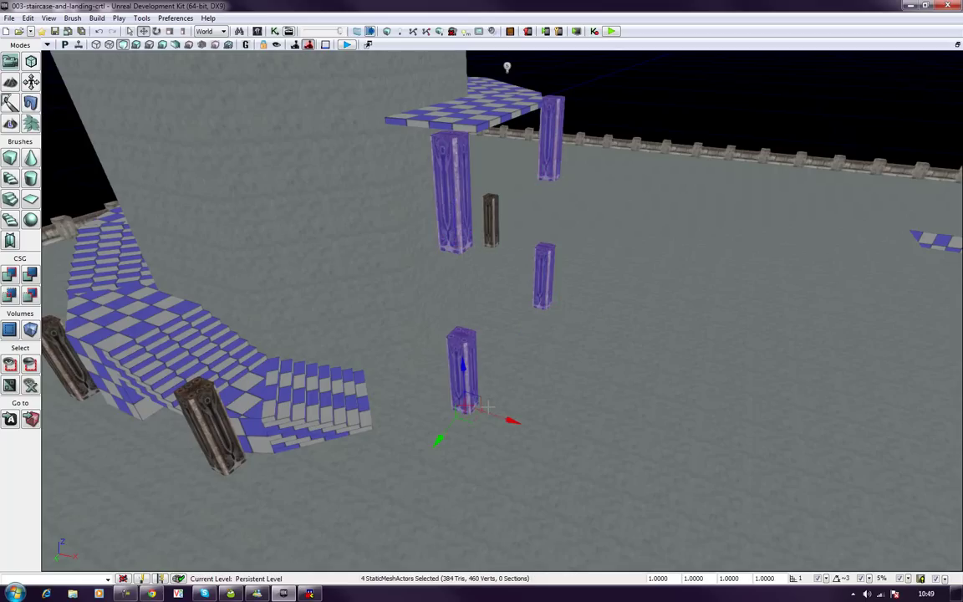
pyautogui.keyDown('alt'); pyautogui.moveTo(489, 412); pyautogui.dragTo(799, 558); pyautogui.keyUp('alt')
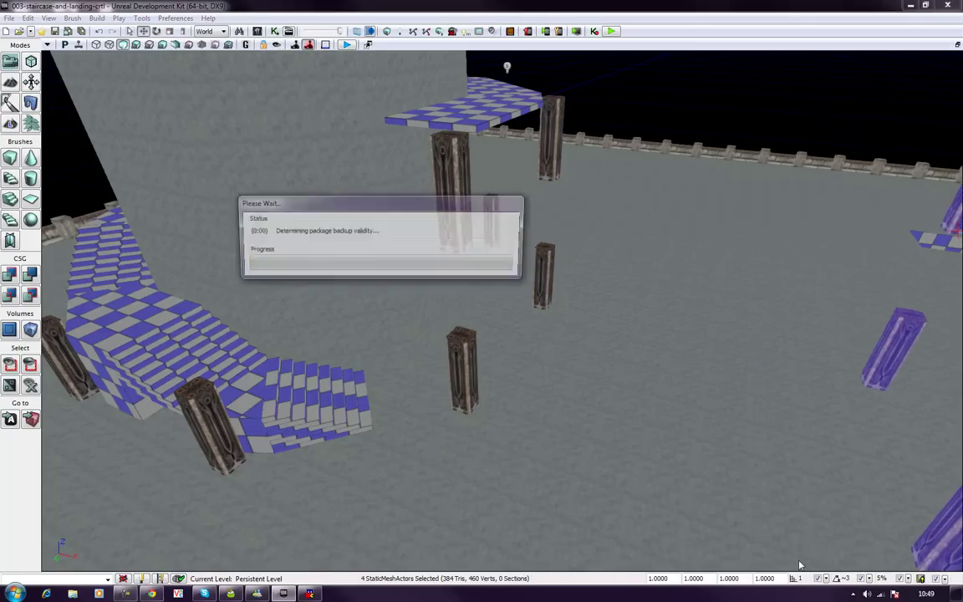
pyautogui.moveTo(718, 407); pyautogui.dragTo(727, 452, button='right')
pyautogui.moveTo(589, 351); pyautogui.dragTo(378, 213, button='right')
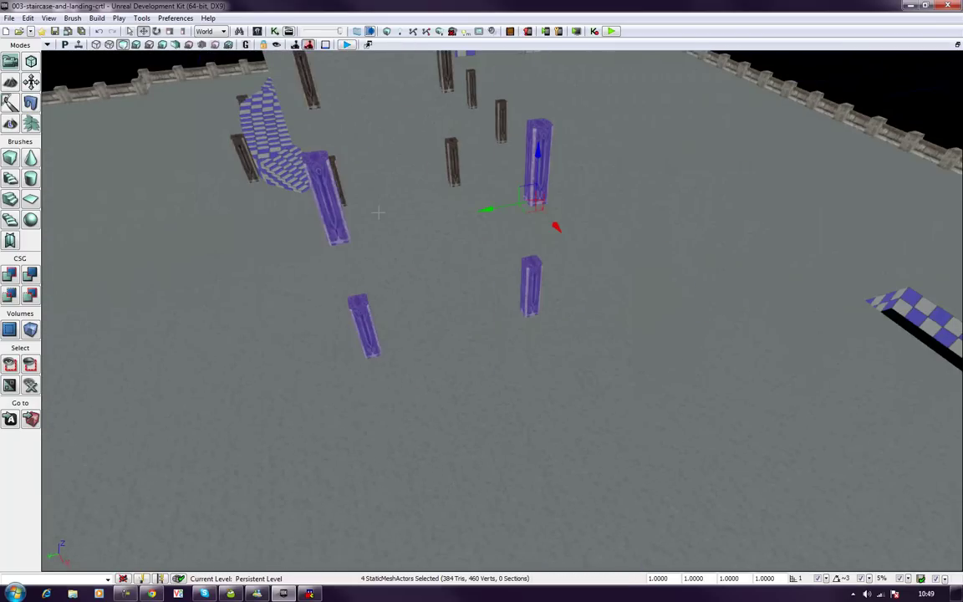
# Display the perspective view with Lit shading and deselect the duplicated pillars.
pyautogui.click(136, 45)
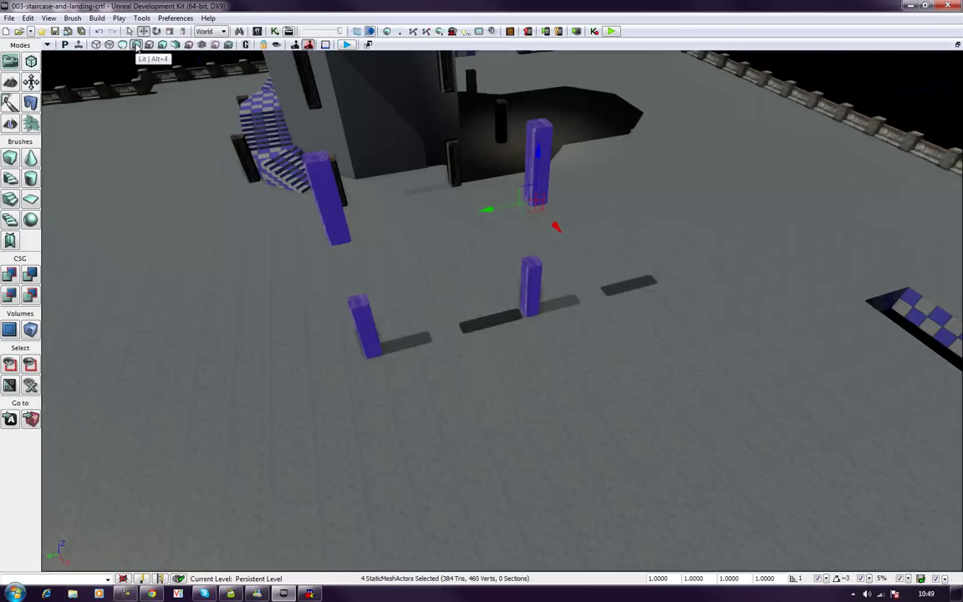
pyautogui.click(866, 75)
pyautogui.moveTo(866, 75)
pyautogui.mouseDown(button='right')
pyautogui.moveTo(886, 125)
pyautogui.moveTo(849, 105)
pyautogui.moveTo(870, 71)
pyautogui.mouseUp(button='right')
pyautogui.moveTo(629, 334); pyautogui.dragTo(625, 264, button='right')
# Duplicate the point light near the landing, move the copy beside the four freestanding pillars, and deselect it.
pyautogui.click(465, 129)
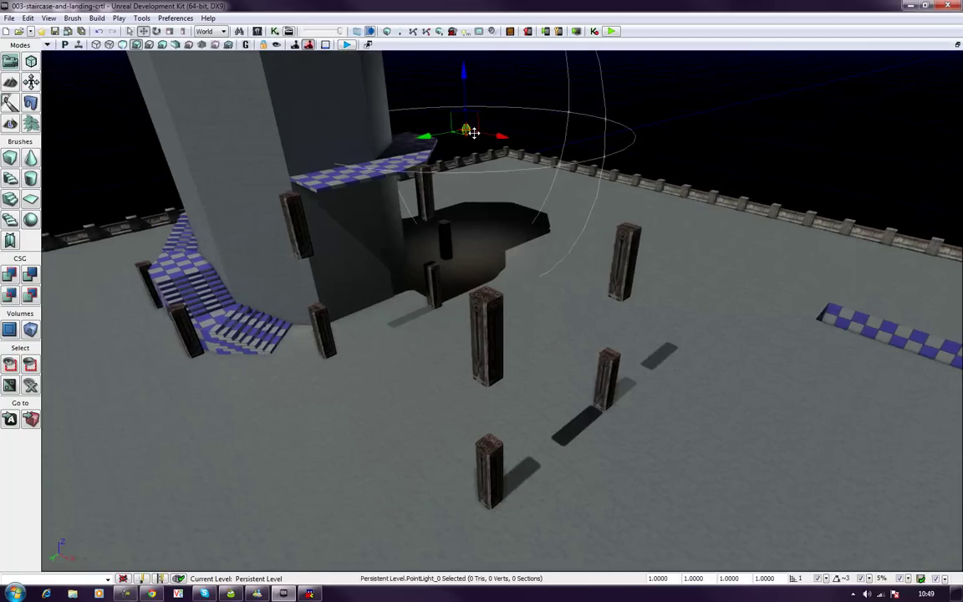
pyautogui.moveTo(492, 137); pyautogui.dragTo(949, 507)
pyautogui.moveTo(810, 461); pyautogui.dragTo(630, 365, button='right')
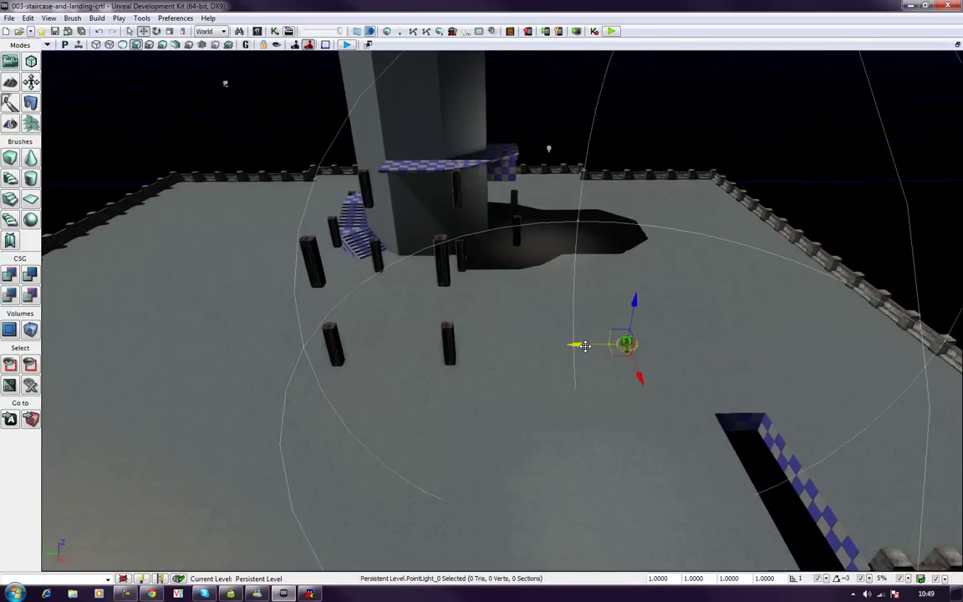
pyautogui.moveTo(585, 346); pyautogui.dragTo(352, 320)
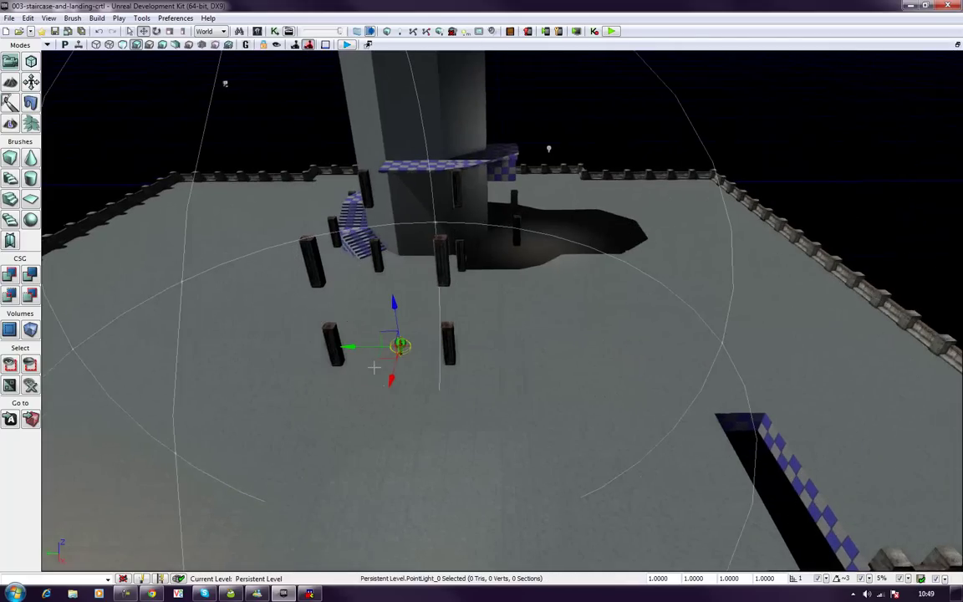
pyautogui.moveTo(389, 379); pyautogui.dragTo(316, 292)
pyautogui.moveTo(316, 293); pyautogui.dragTo(331, 341, button='right')
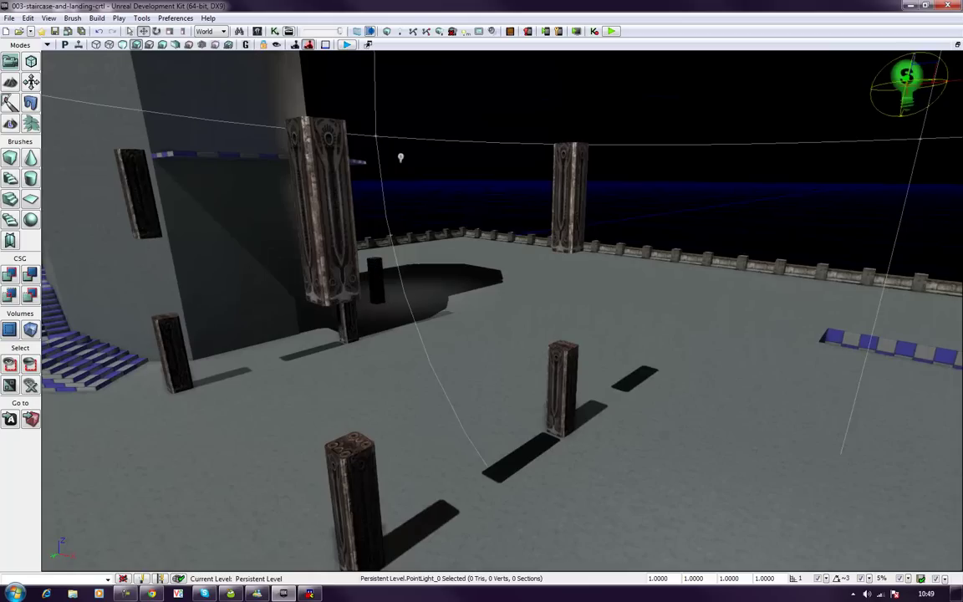
pyautogui.click(677, 215)
pyautogui.moveTo(681, 214)
pyautogui.mouseDown(button='right')
pyautogui.moveTo(686, 244)
pyautogui.moveTo(683, 232)
pyautogui.mouseUp(button='right')
pyautogui.moveTo(602, 257); pyautogui.dragTo(609, 262, button='right')
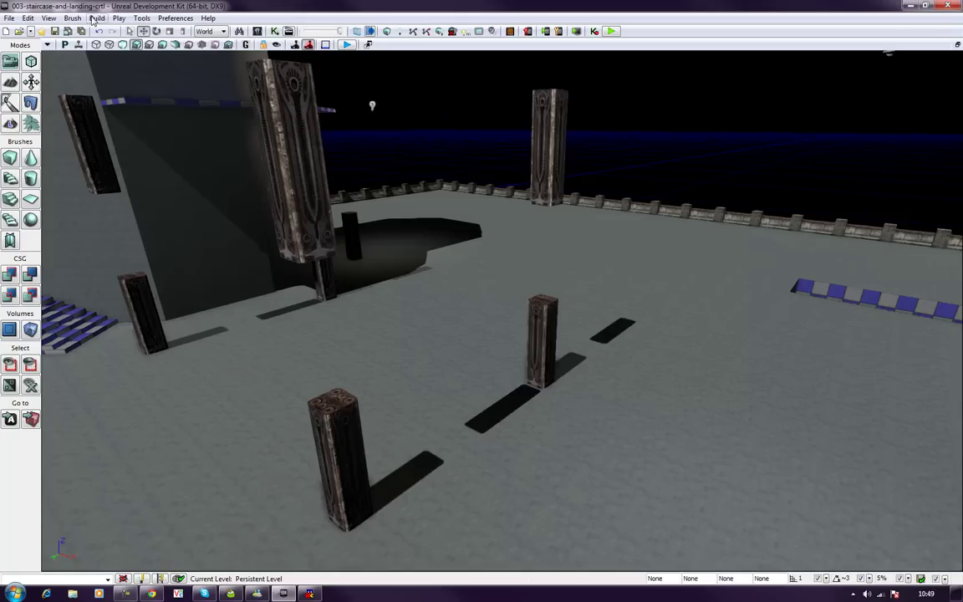
# Open the Content Browser and return to the start of the static mesh list.
pyautogui.click(55, 18)
pyautogui.moveTo(73, 18)
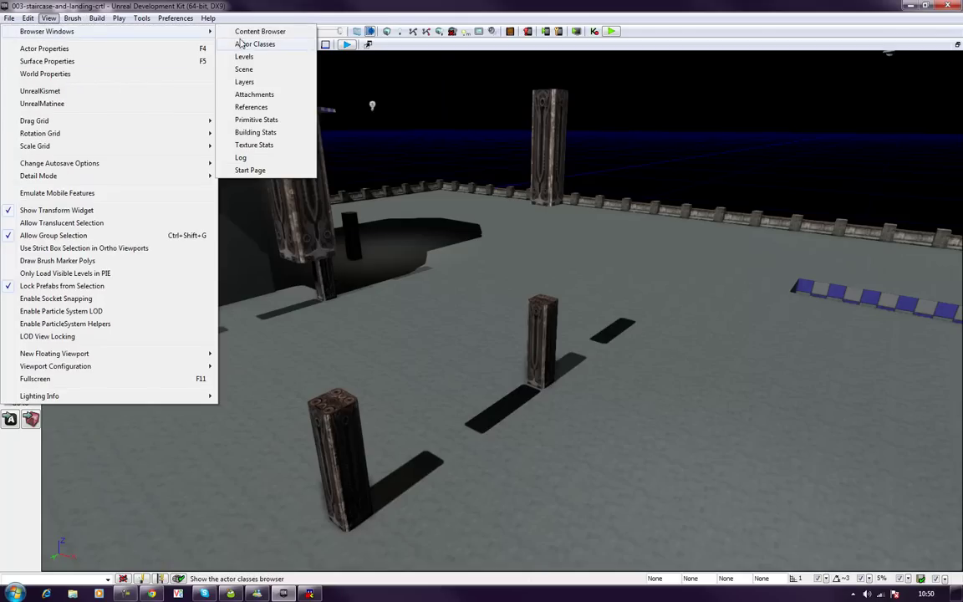
pyautogui.click(343, 34)
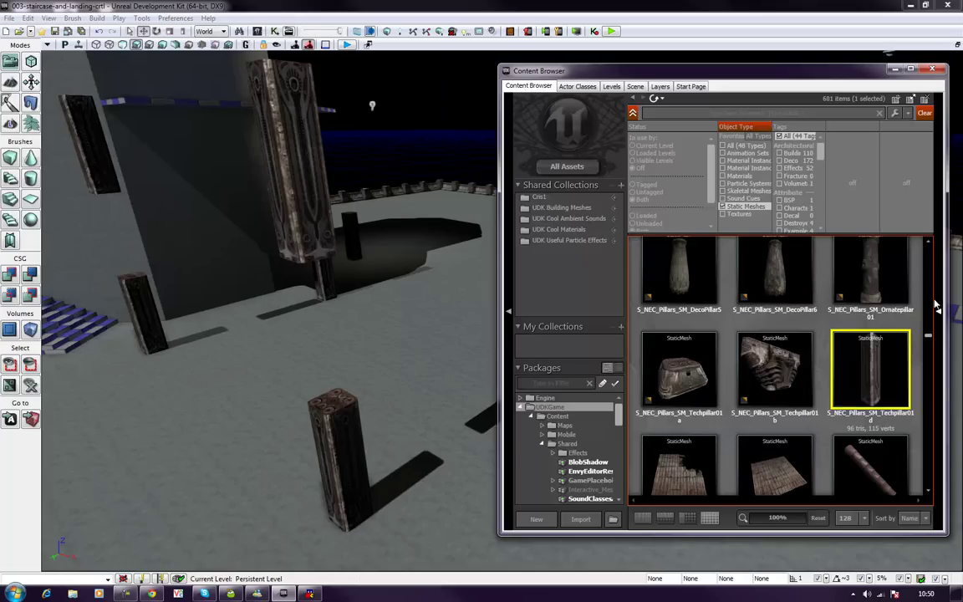
pyautogui.scroll(5, 933, 301)
pyautogui.scroll(3, 930, 296)
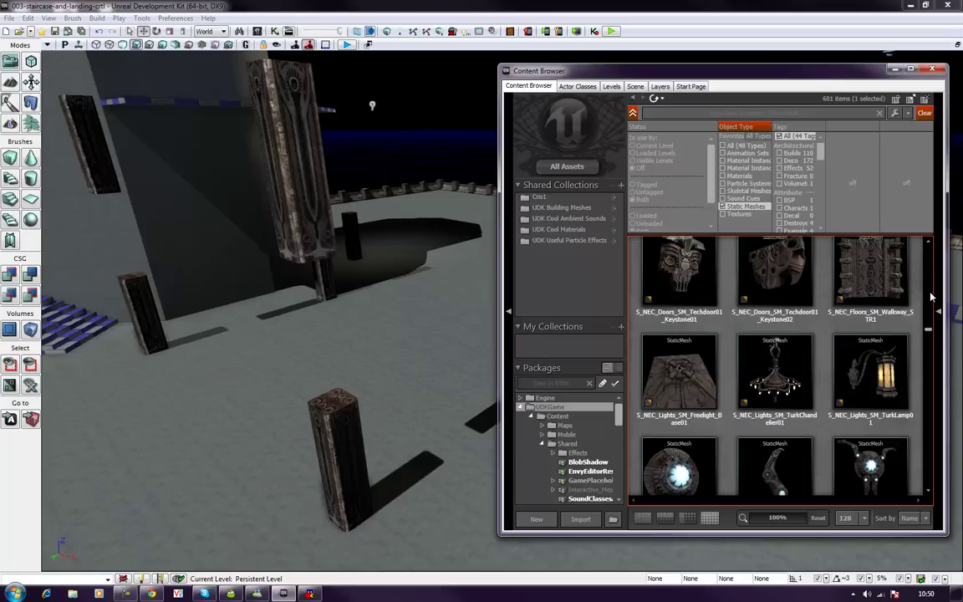
pyautogui.scroll(3, 930, 296)
pyautogui.scroll(3, 924, 318)
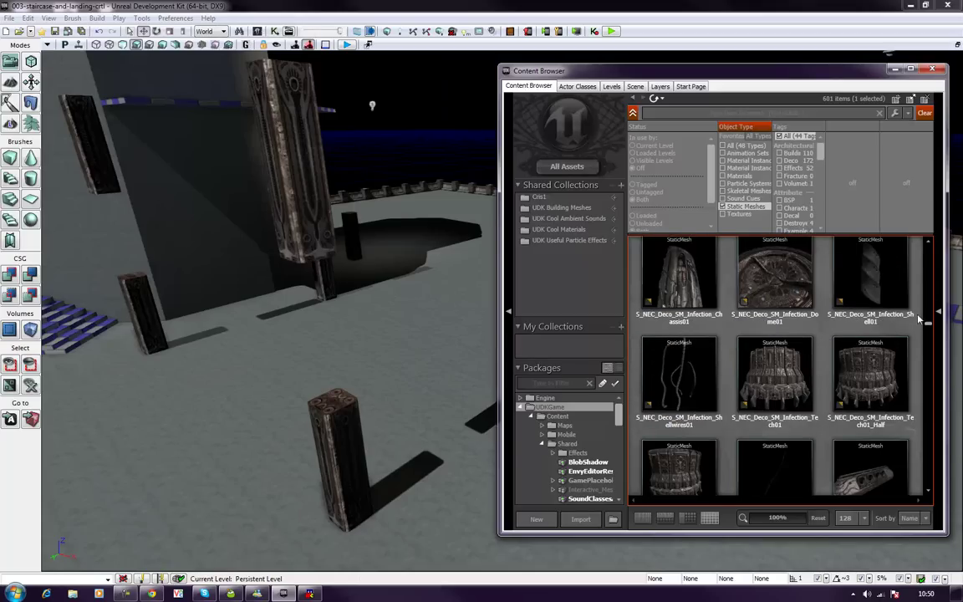
pyautogui.moveTo(927, 327); pyautogui.dragTo(936, 243)
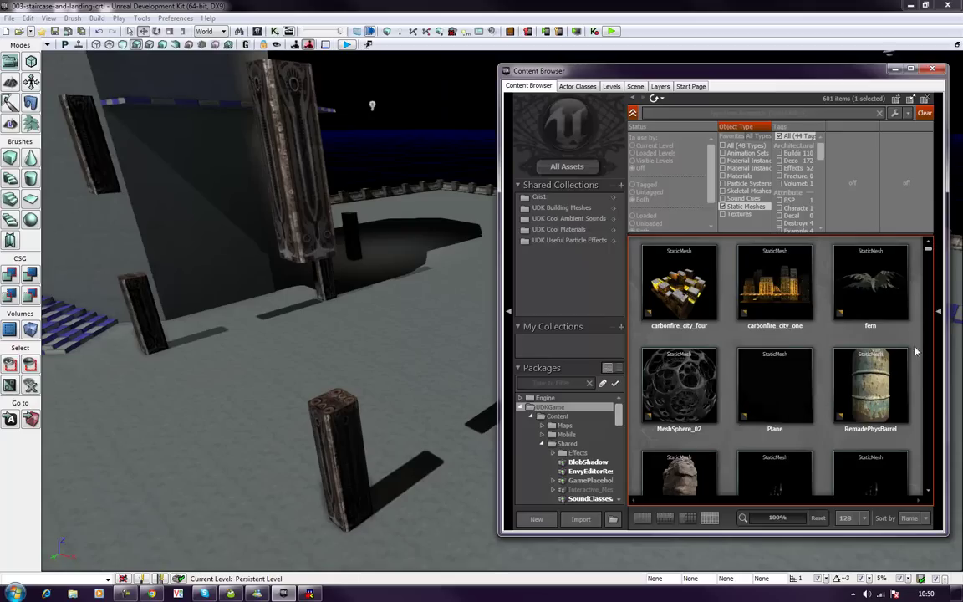
# Place the S_ASC_Deco_SM_Trim02 trim and the S_ASC_Floor_SM_StairsSid01 stairs on the floor near the freestanding pillars.
pyautogui.scroll(-10, 813, 353)
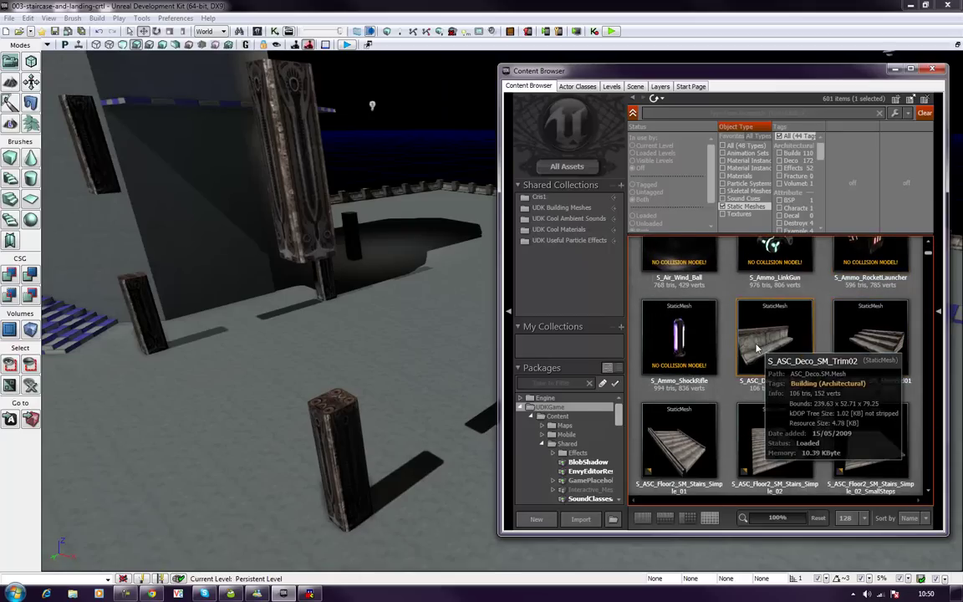
pyautogui.click(756, 348)
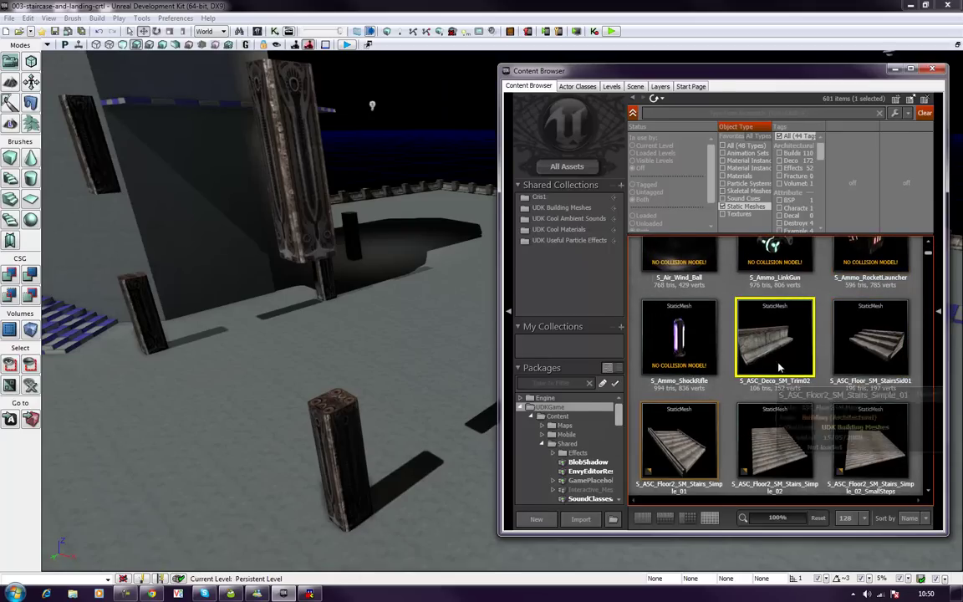
pyautogui.moveTo(790, 339); pyautogui.dragTo(243, 445)
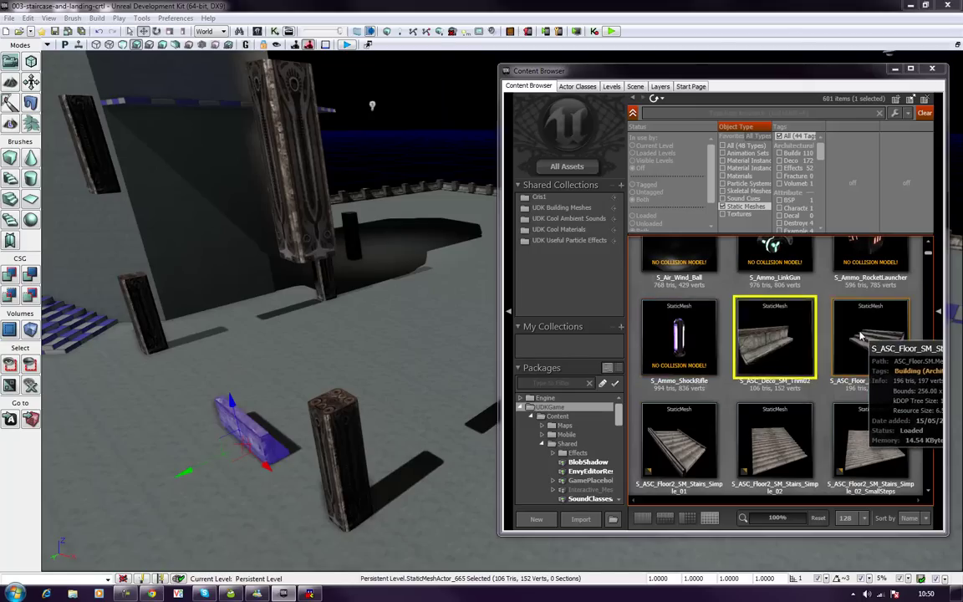
pyautogui.moveTo(853, 339); pyautogui.dragTo(383, 328)
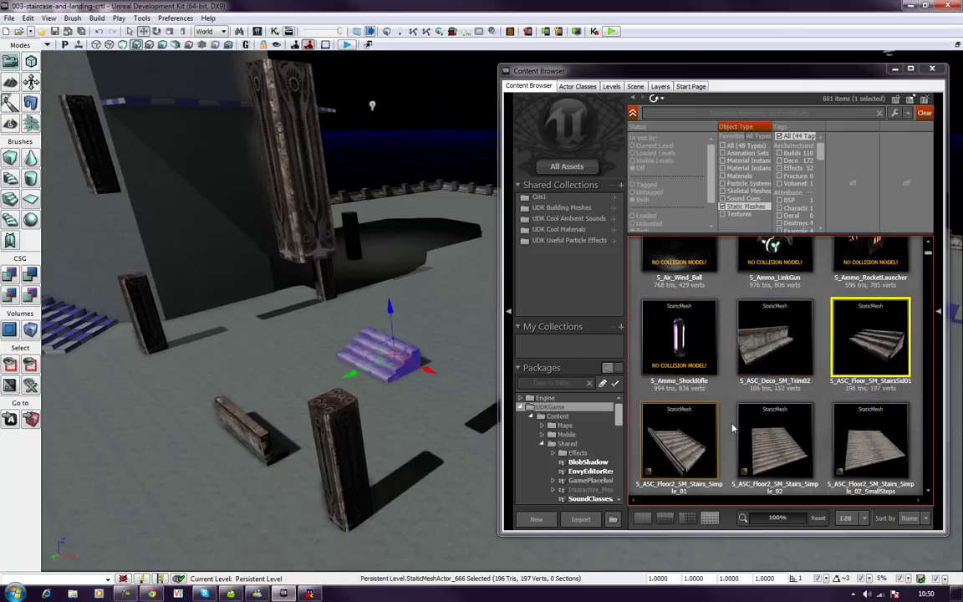
# Find the S_HU_Supports_SM_Simplebeam01 mesh and place it on the floor beside the small stairs.
pyautogui.click(774, 439)
pyautogui.scroll(-5, 755, 436)
pyautogui.scroll(-5, 861, 439)
pyautogui.scroll(-8, 902, 443)
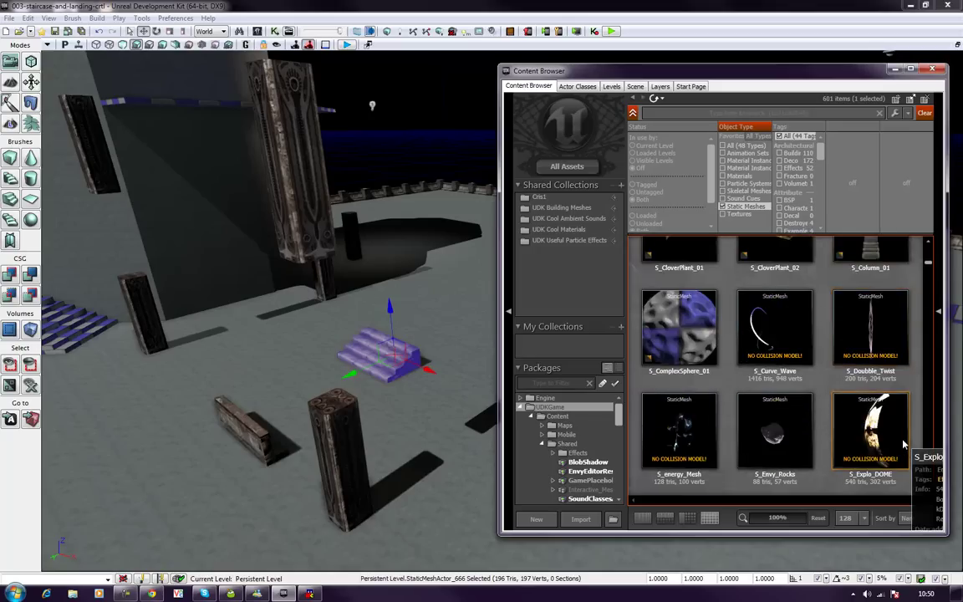
pyautogui.scroll(-5, 903, 444)
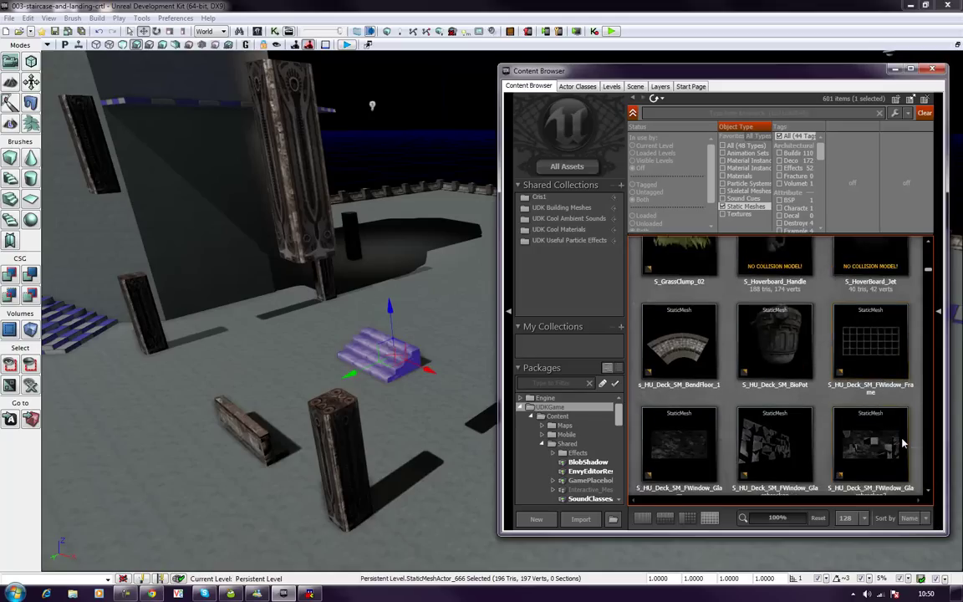
pyautogui.scroll(-6, 903, 443)
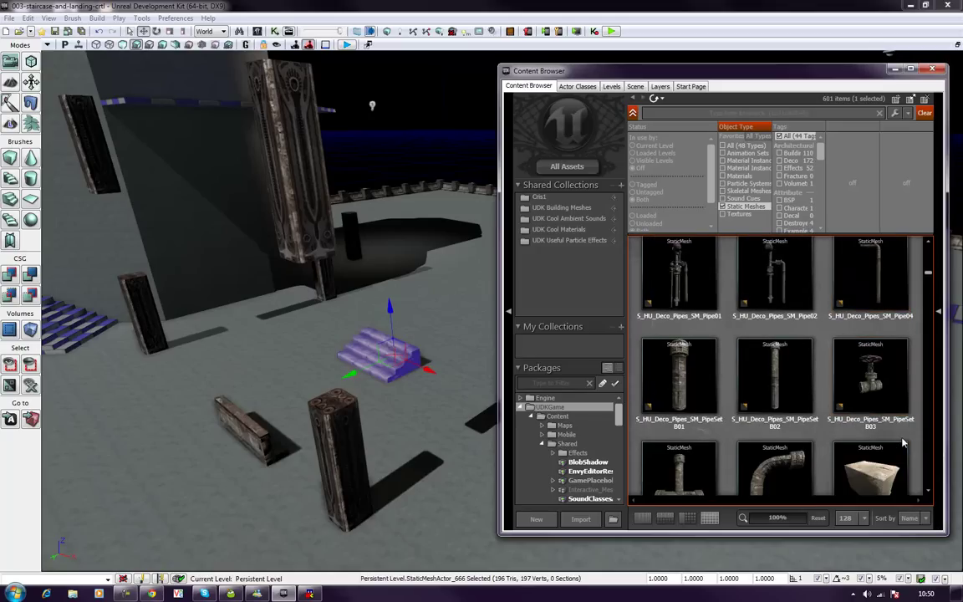
pyautogui.scroll(-5, 903, 444)
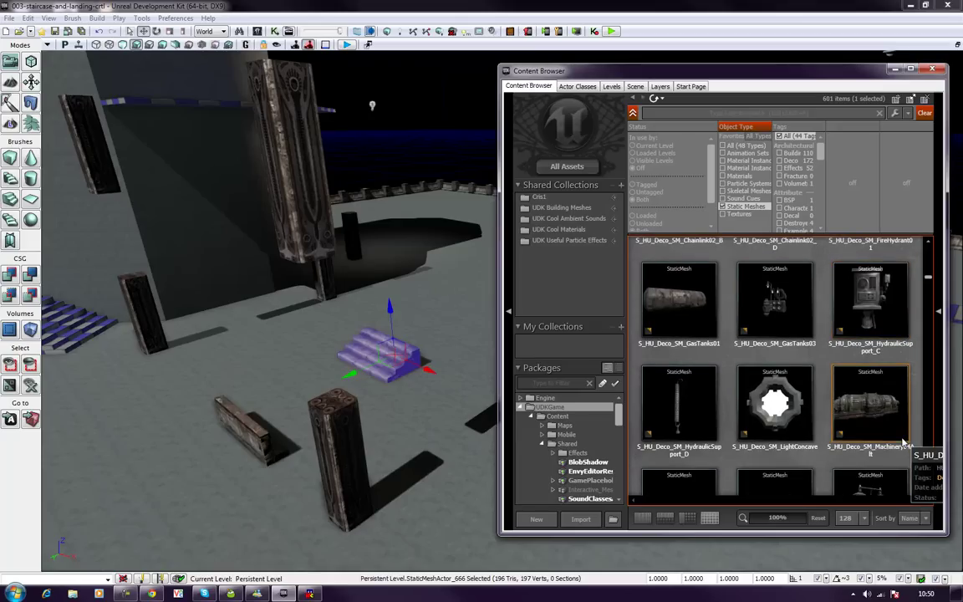
pyautogui.scroll(-2, 903, 443)
pyautogui.scroll(-6, 902, 444)
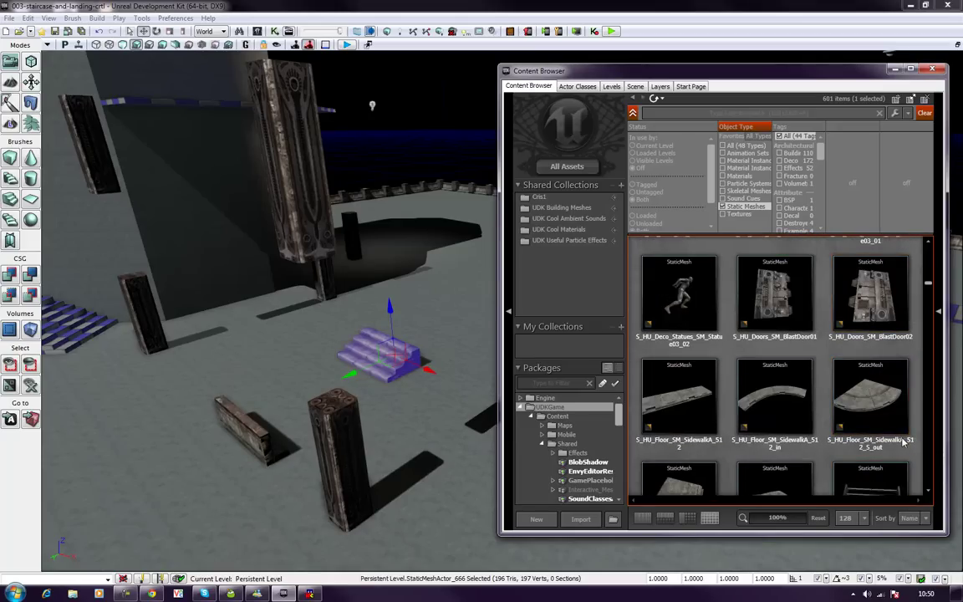
pyautogui.scroll(-8, 903, 444)
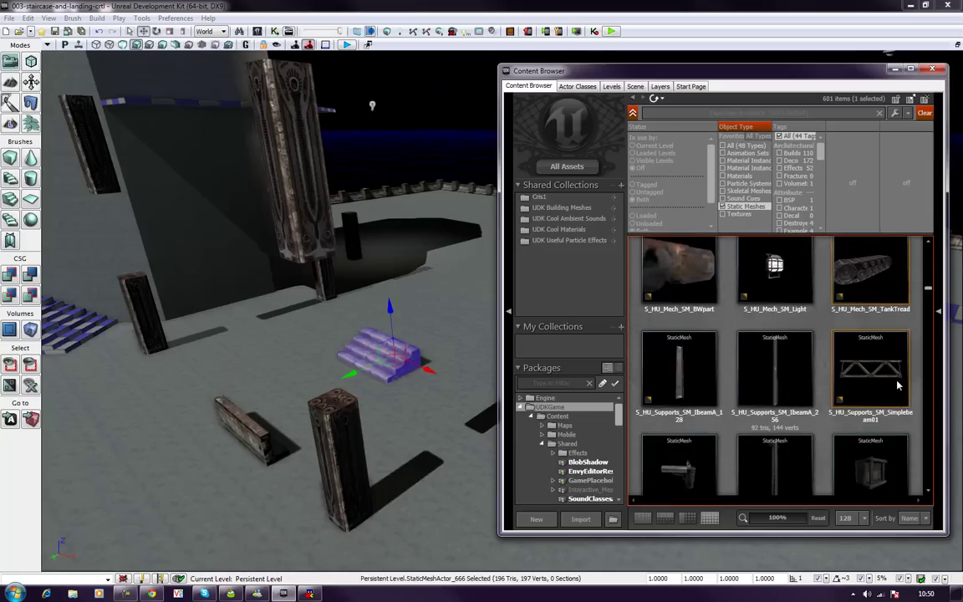
pyautogui.scroll(-2, 898, 385)
pyautogui.scroll(2, 898, 368)
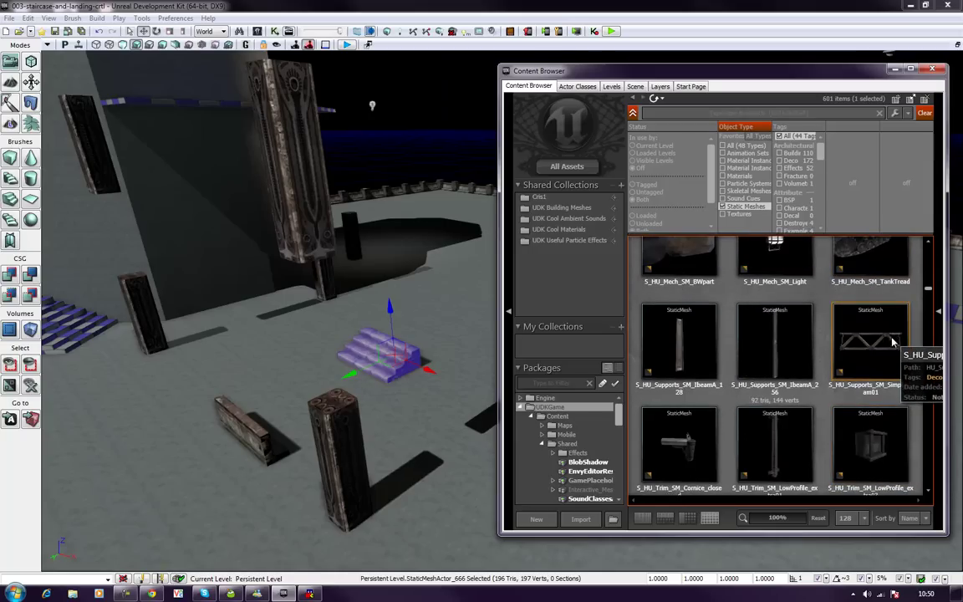
pyautogui.click(891, 338)
pyautogui.click(448, 386)
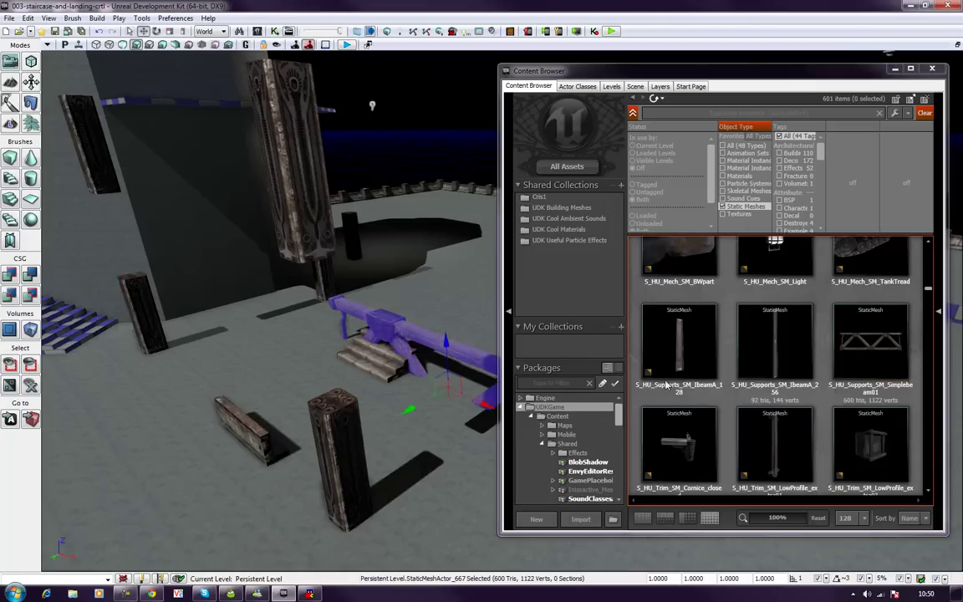
# Place the S_HU_Supports_SM_IbeamA_128 beam on the floor between the tower wall and the small stairs.
pyautogui.click(715, 379)
pyautogui.click(298, 358)
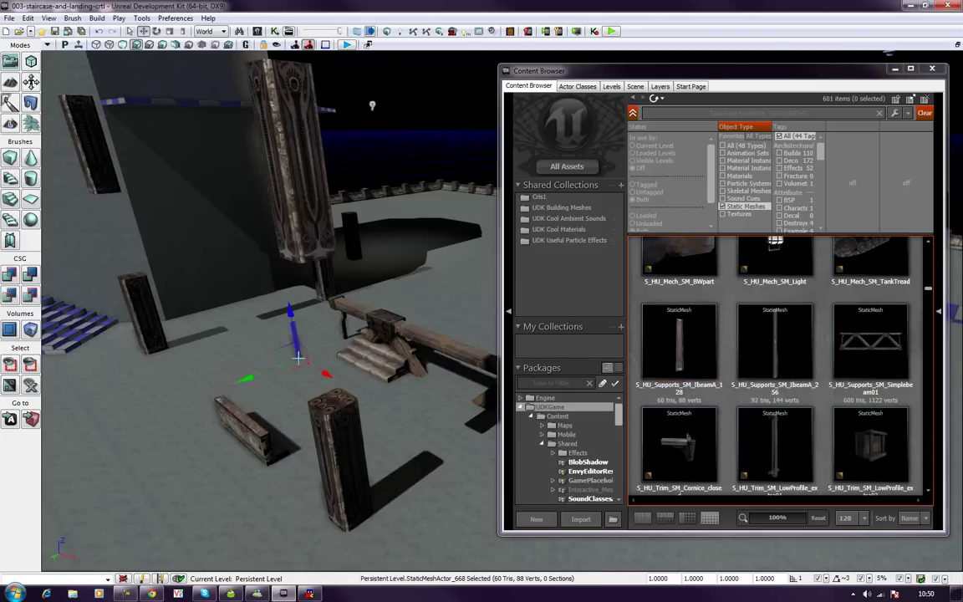
pyautogui.click(853, 376)
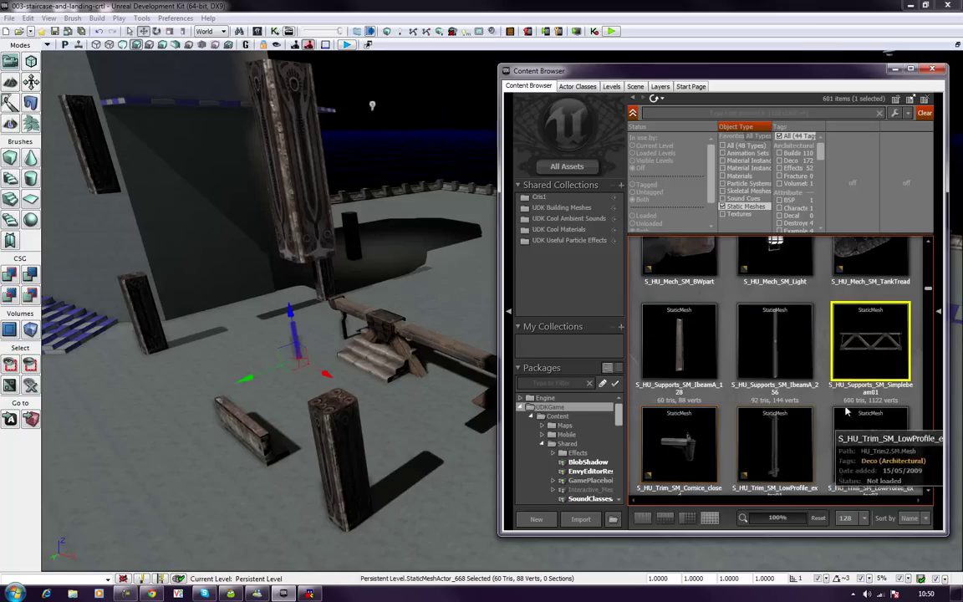
# Place the S_HU_Trim_SM_LowProfileE_long trim behind the nearest pillar and the S_HU_Walls_SM_Flat wall next to the I-beam.
pyautogui.scroll(-3, 870, 389)
pyautogui.scroll(-1, 870, 389)
pyautogui.click(782, 390)
pyautogui.moveTo(402, 434); pyautogui.dragTo(426, 422)
pyautogui.moveTo(667, 481); pyautogui.dragTo(326, 400)
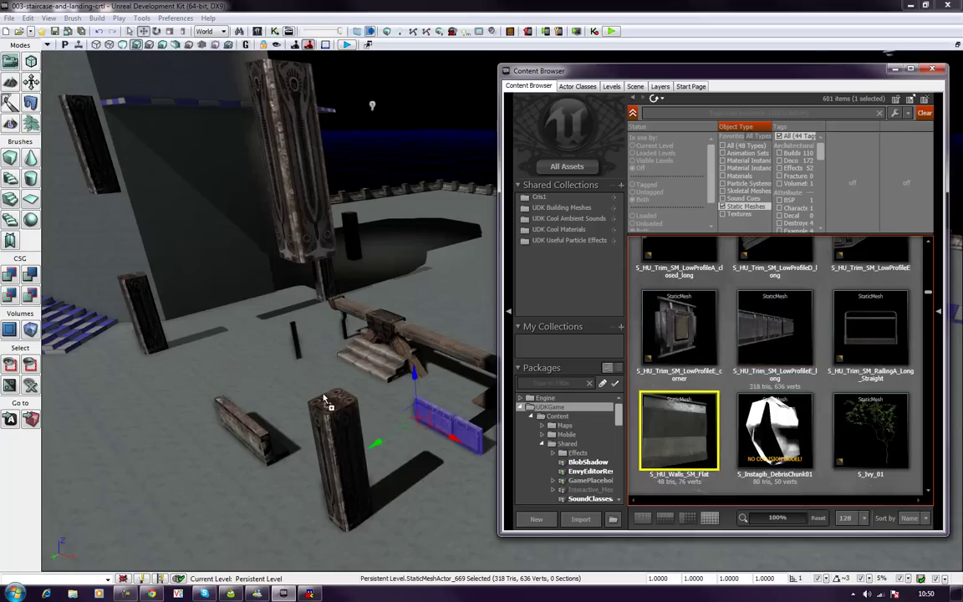
pyautogui.moveTo(256, 366); pyautogui.dragTo(249, 332)
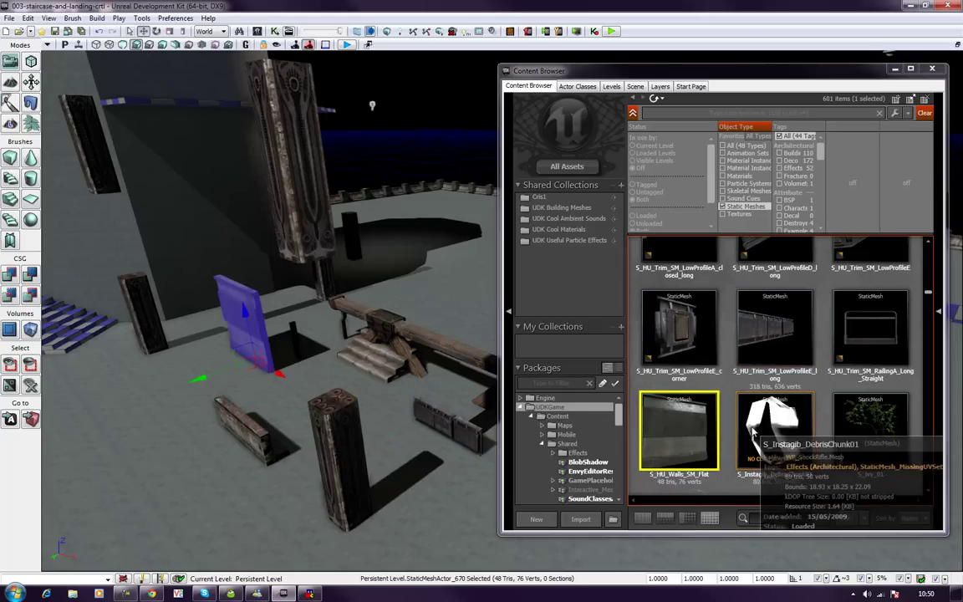
pyautogui.moveTo(773, 430); pyautogui.dragTo(133, 343)
# Place the S_LT_Buildings_SM_BunkerSupA3 support and the S_LT_Buildings_SM_BunkerWallA_STR wall on the floor around the nearest pillar.
pyautogui.scroll(-5, 755, 414)
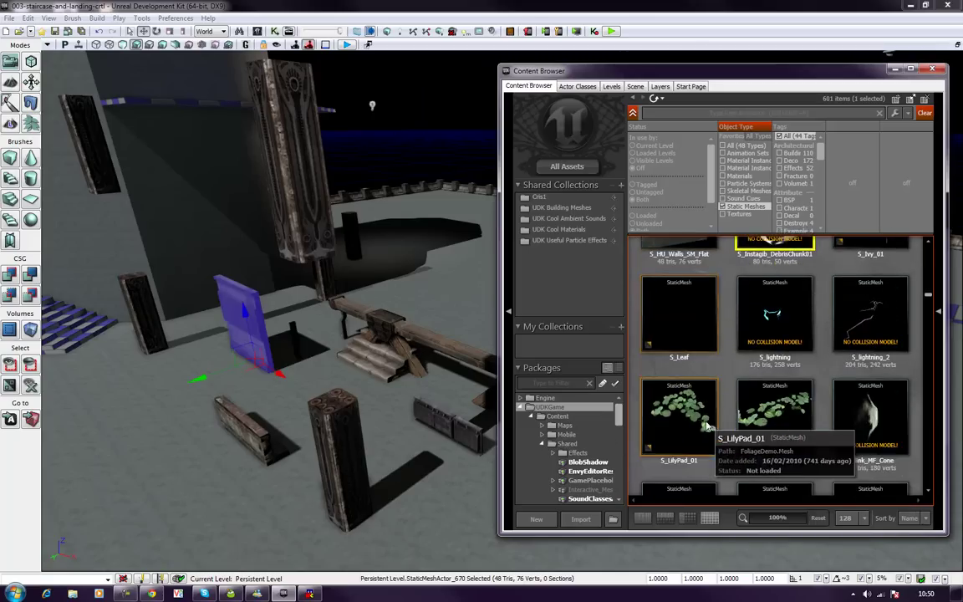
pyautogui.scroll(-3, 755, 413)
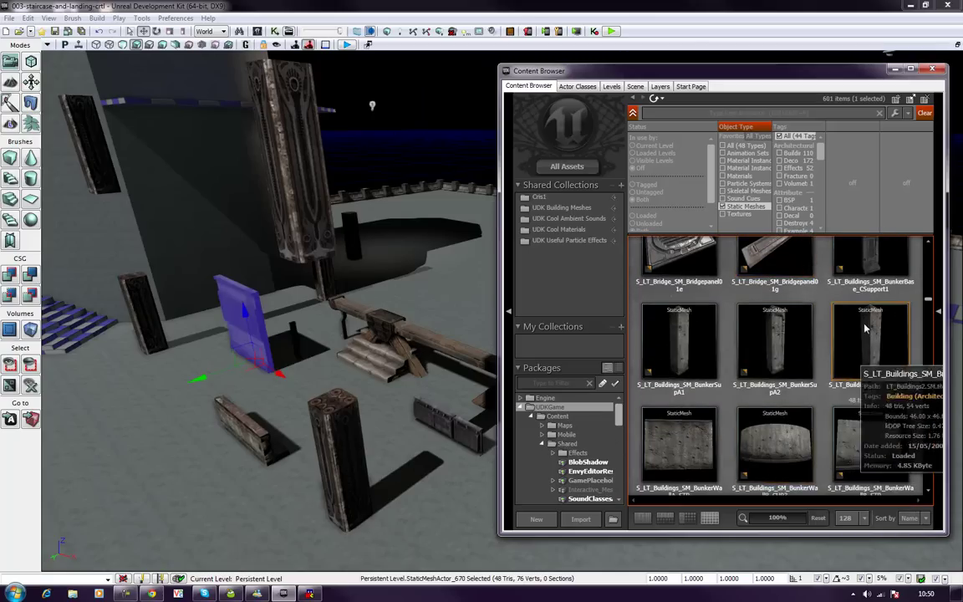
pyautogui.scroll(-1, 869, 326)
pyautogui.scroll(1, 873, 368)
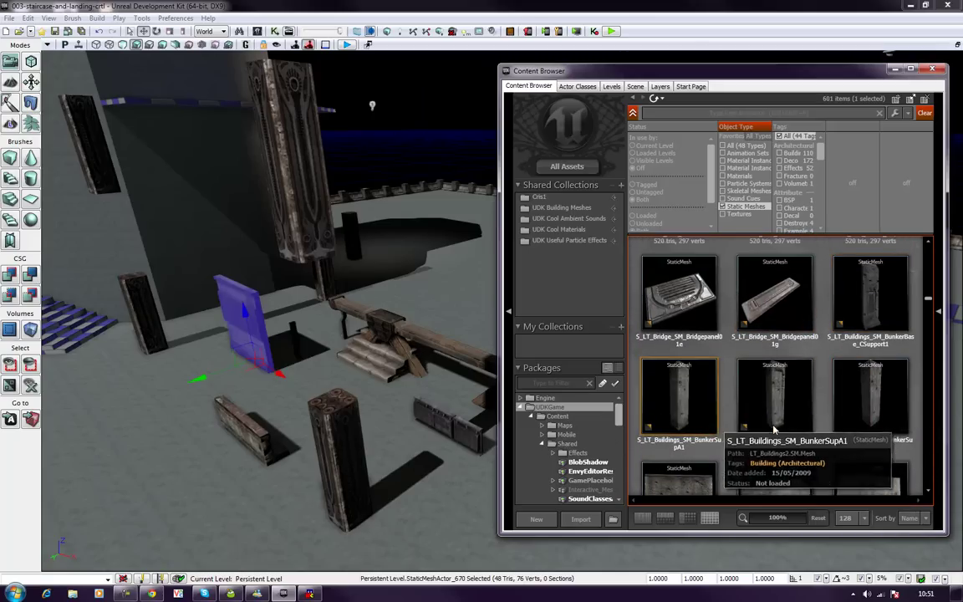
pyautogui.moveTo(878, 407); pyautogui.dragTo(187, 475)
pyautogui.scroll(-1, 694, 443)
pyautogui.click(698, 449)
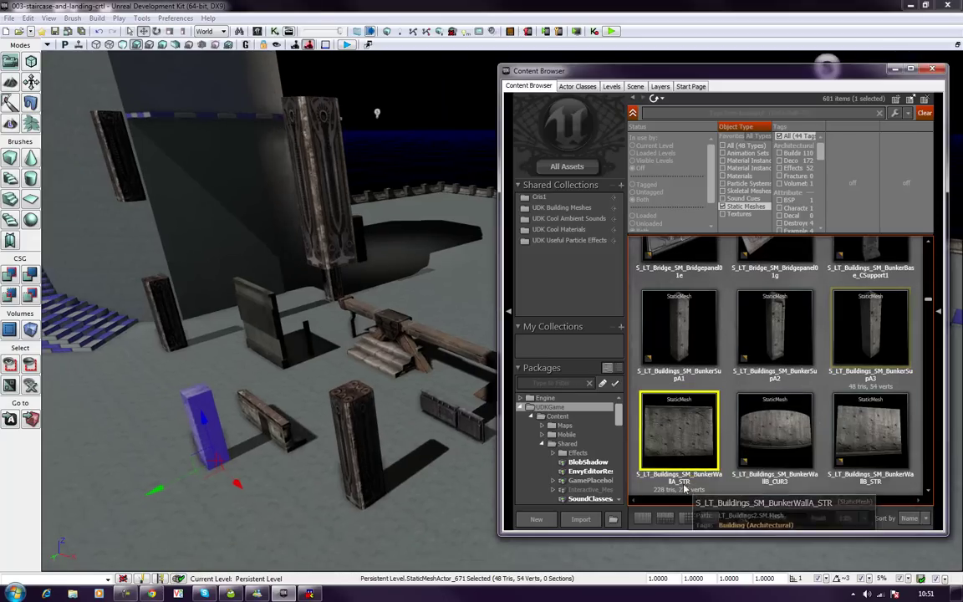
pyautogui.moveTo(699, 450); pyautogui.dragTo(309, 490)
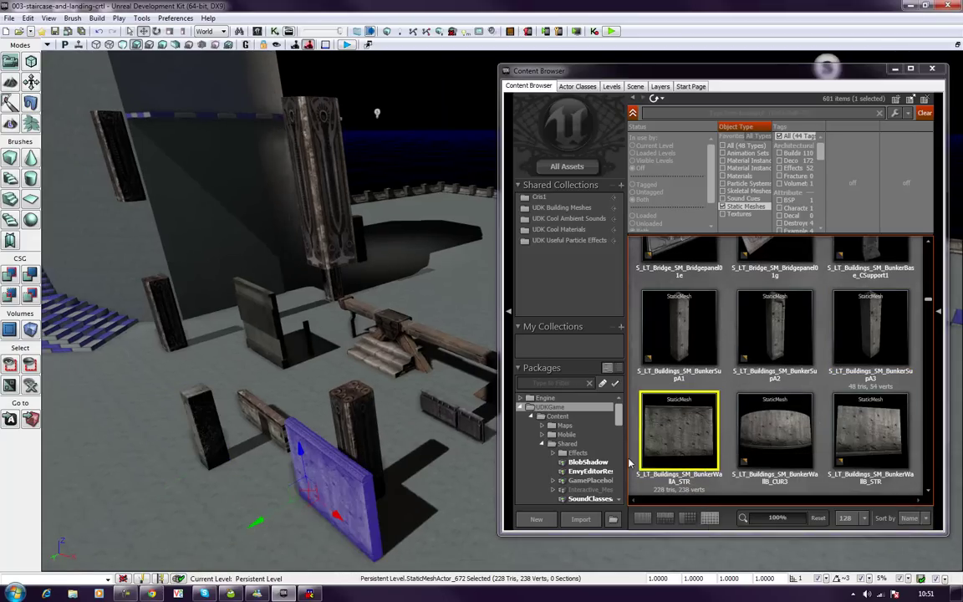
# Find the S_LT_Light_SM_Light01 mesh and place it on the floor in front of the bunker wall.
pyautogui.scroll(-5, 686, 451)
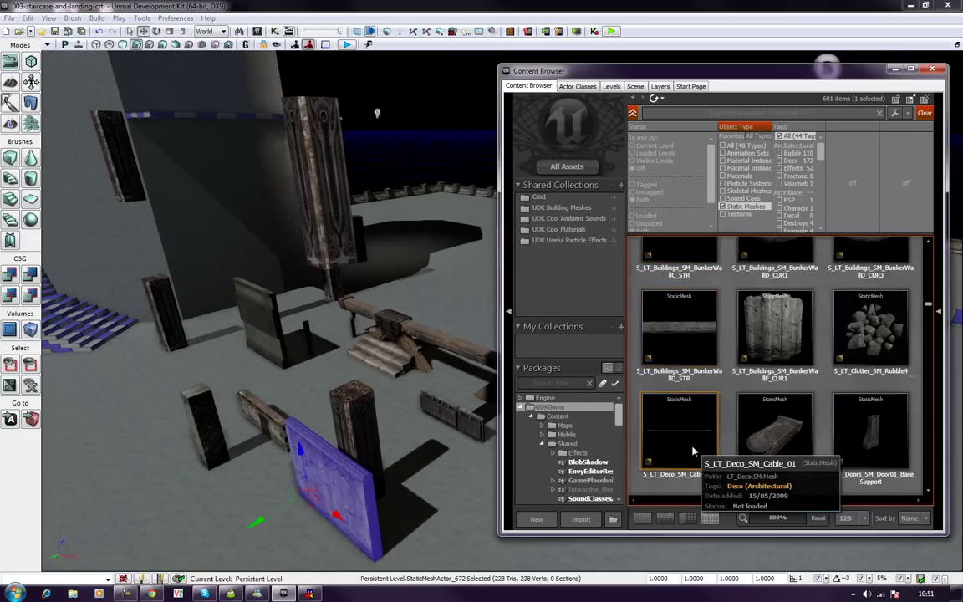
pyautogui.scroll(-6, 694, 443)
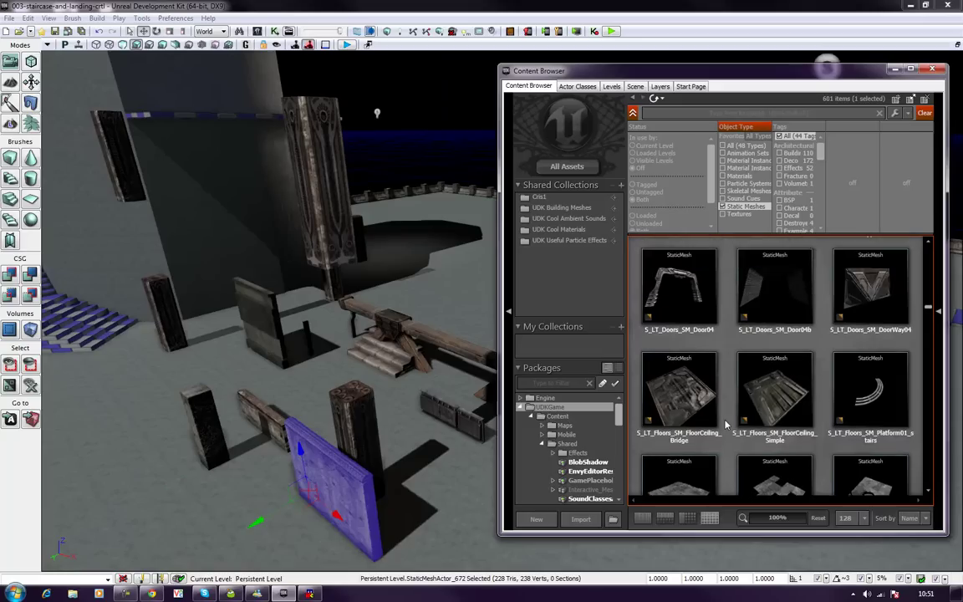
pyautogui.scroll(-2, 726, 423)
pyautogui.scroll(-8, 726, 424)
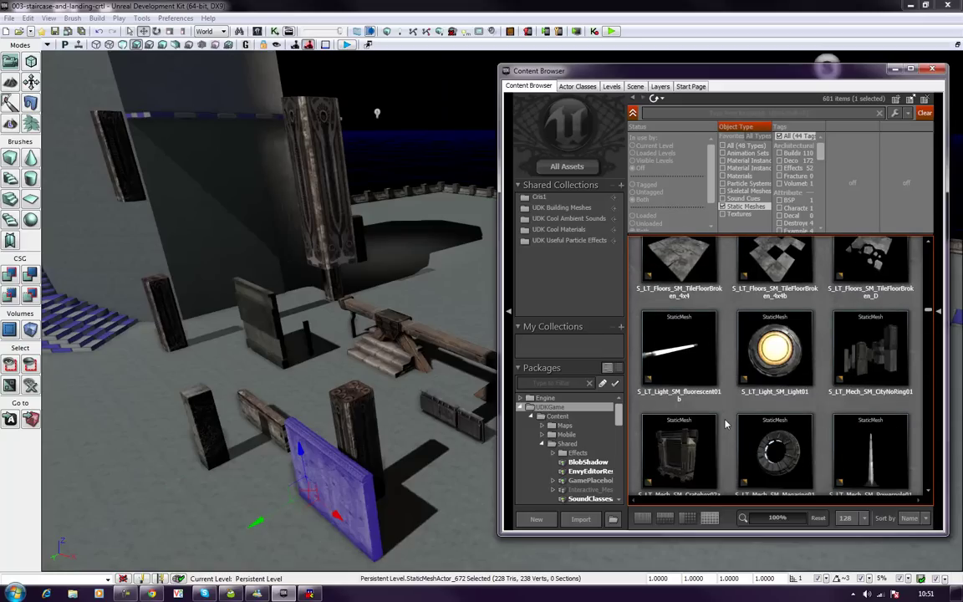
pyautogui.scroll(-2, 726, 423)
pyautogui.scroll(-4, 725, 424)
pyautogui.scroll(8, 726, 423)
pyautogui.scroll(3, 726, 424)
pyautogui.click(783, 344)
pyautogui.moveTo(784, 344); pyautogui.dragTo(268, 495)
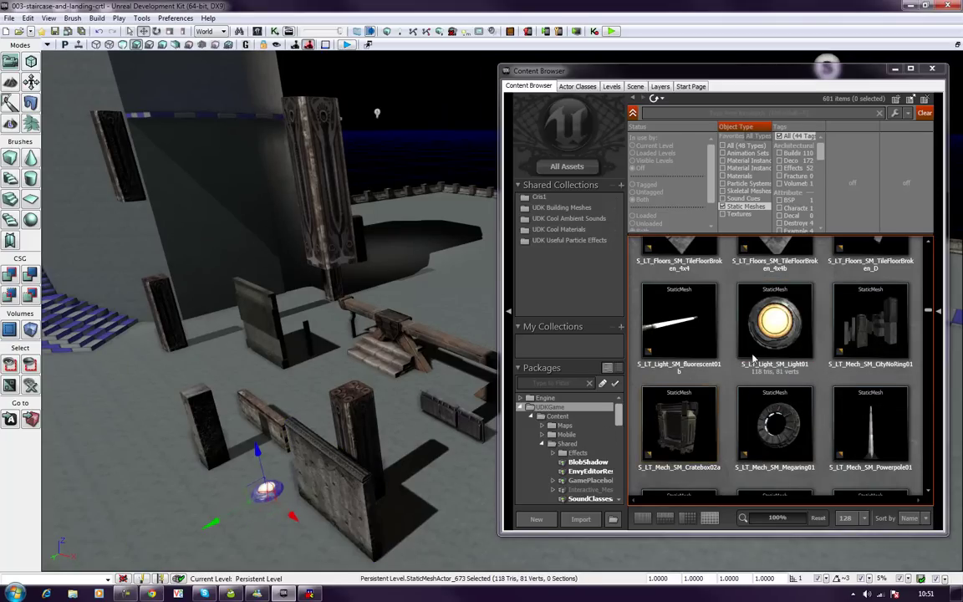
pyautogui.click(778, 336)
# Find the S_NEC_Walls_SM_Armorwall01e mesh, place it on the floor near the tower's staircase, and close the Content Browser.
pyautogui.scroll(-10, 895, 311)
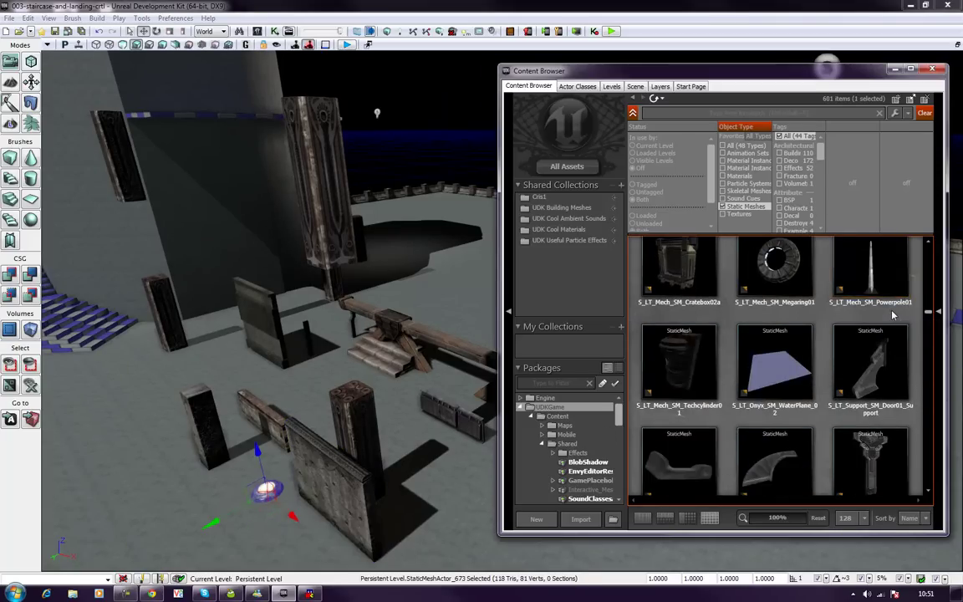
pyautogui.scroll(-10, 892, 314)
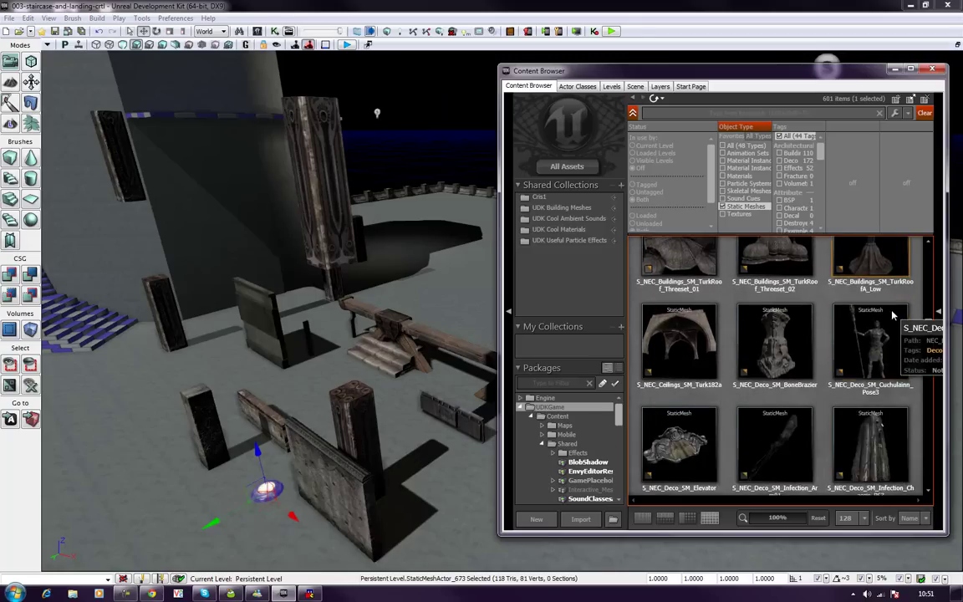
pyautogui.scroll(-3, 893, 314)
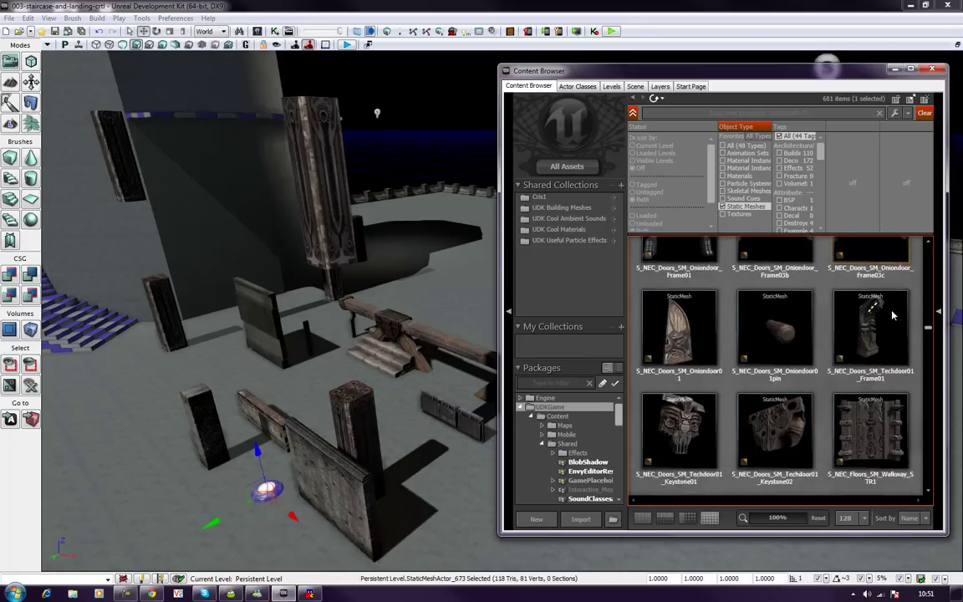
pyautogui.scroll(-15, 892, 314)
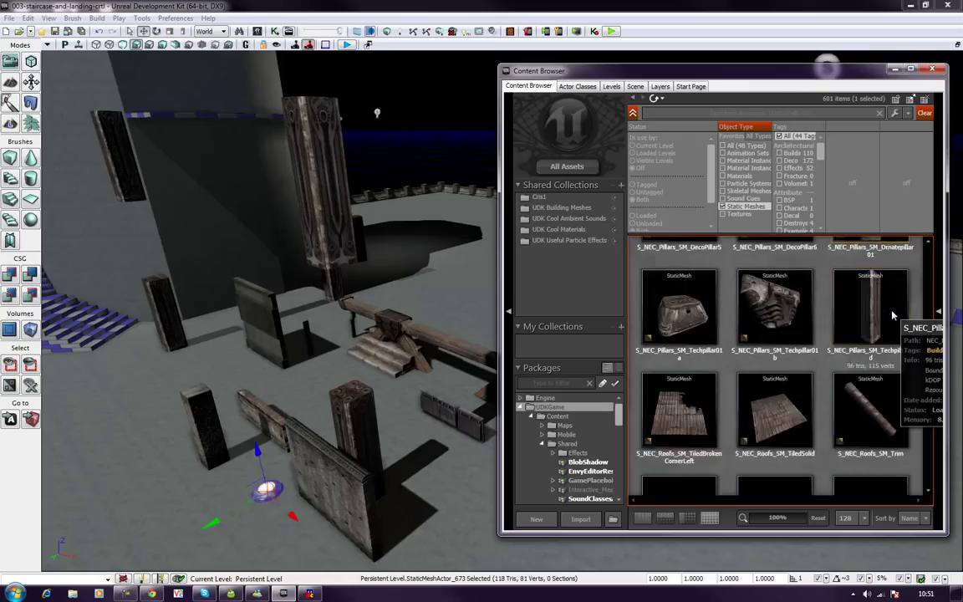
pyautogui.scroll(-12, 753, 351)
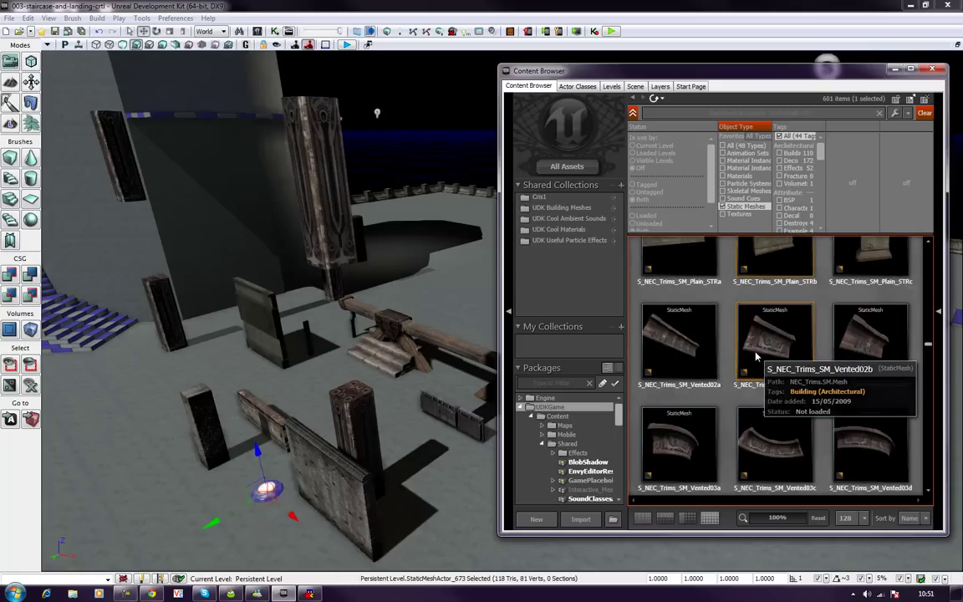
pyautogui.scroll(-12, 756, 357)
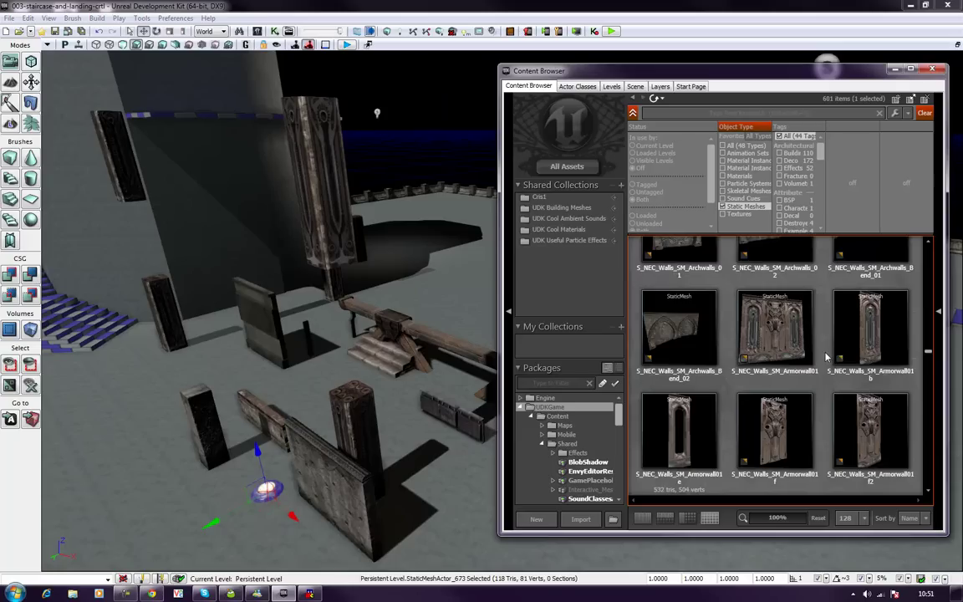
pyautogui.moveTo(679, 426); pyautogui.dragTo(167, 436)
pyautogui.click(932, 70)
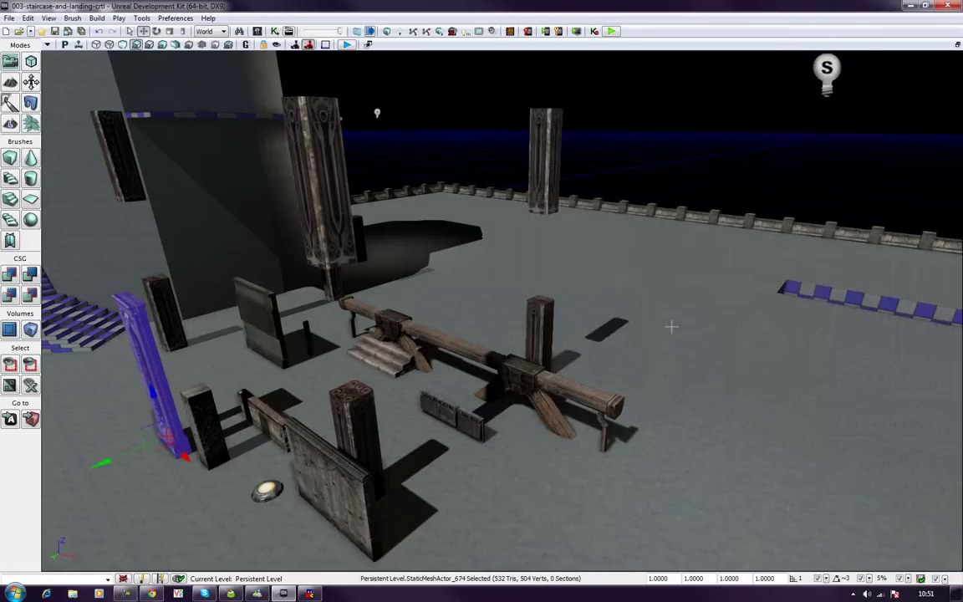
# Move the long wooden beam structure off the small stairs to the floor in front of the light and the other placed meshes.
pyautogui.click(718, 157)
pyautogui.scroll(-7, 718, 157)
pyautogui.moveTo(718, 157); pyautogui.dragTo(690, 235, button='right')
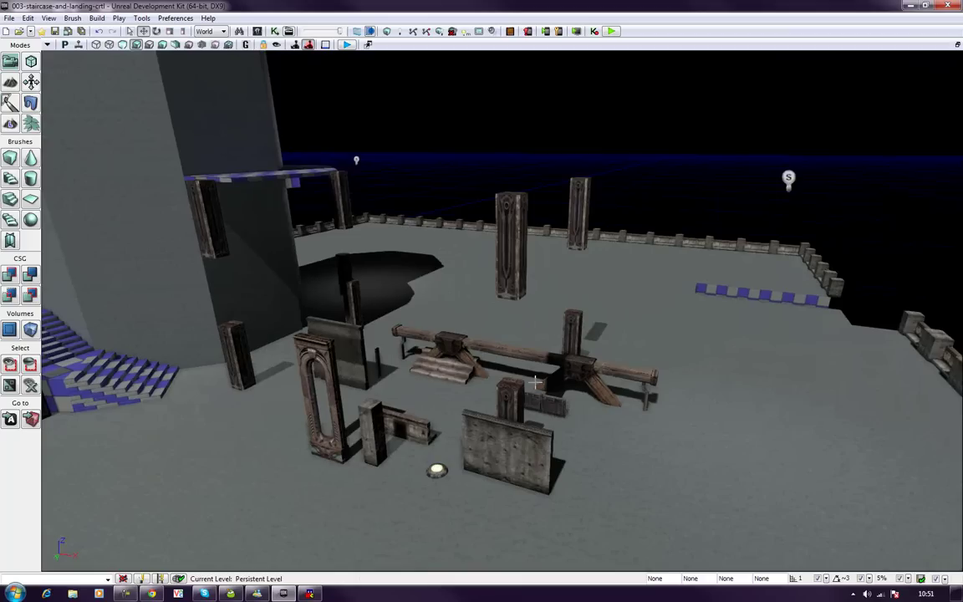
pyautogui.click(524, 354)
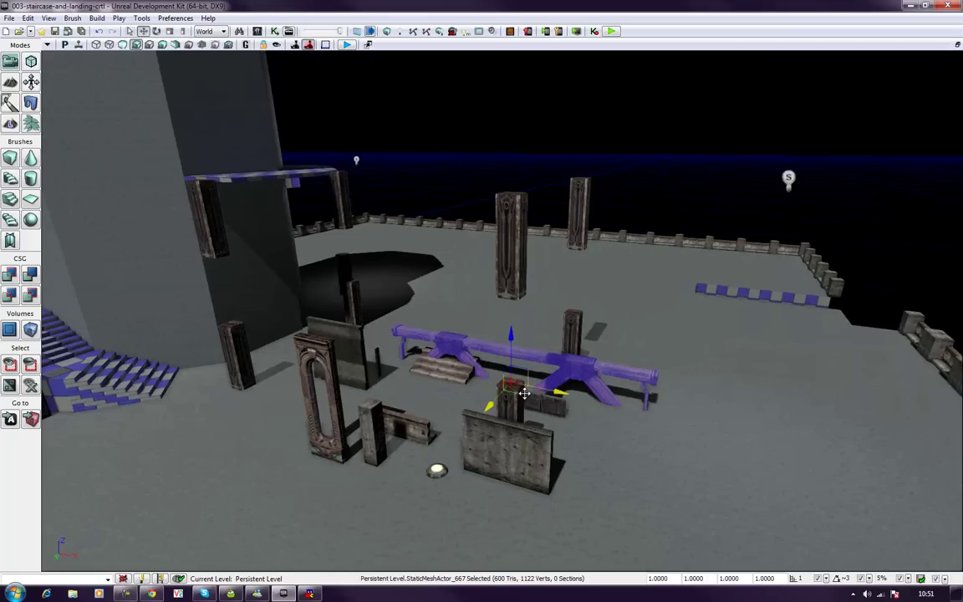
pyautogui.moveTo(499, 395); pyautogui.dragTo(347, 551)
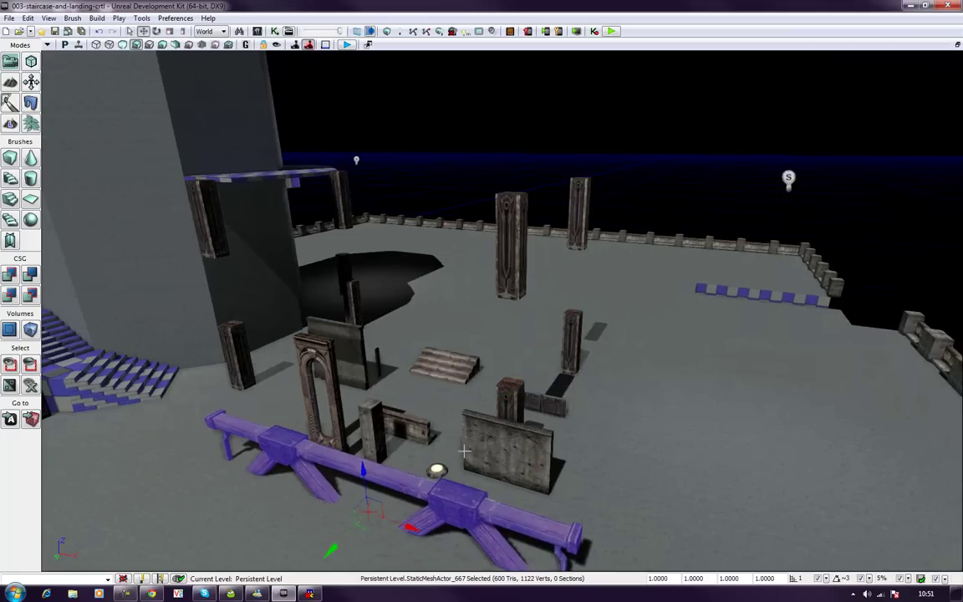
# Move the low dark wall piece and the concrete bunker wall away from the nearest pillar onto the open floor beside the rear pillar.
pyautogui.click(535, 403)
pyautogui.moveTo(504, 393); pyautogui.dragTo(663, 374)
pyautogui.click(512, 433)
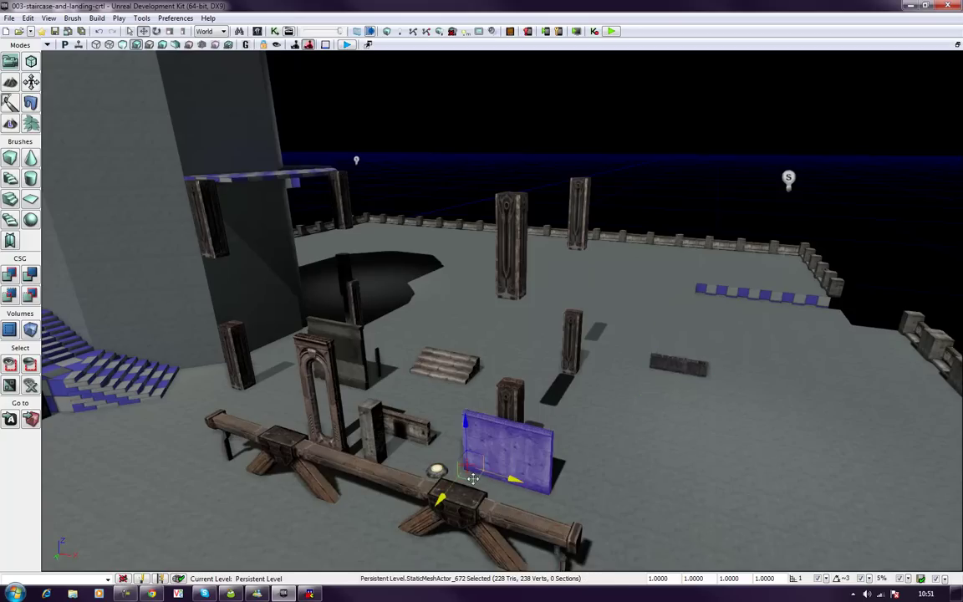
pyautogui.moveTo(472, 477); pyautogui.dragTo(595, 350)
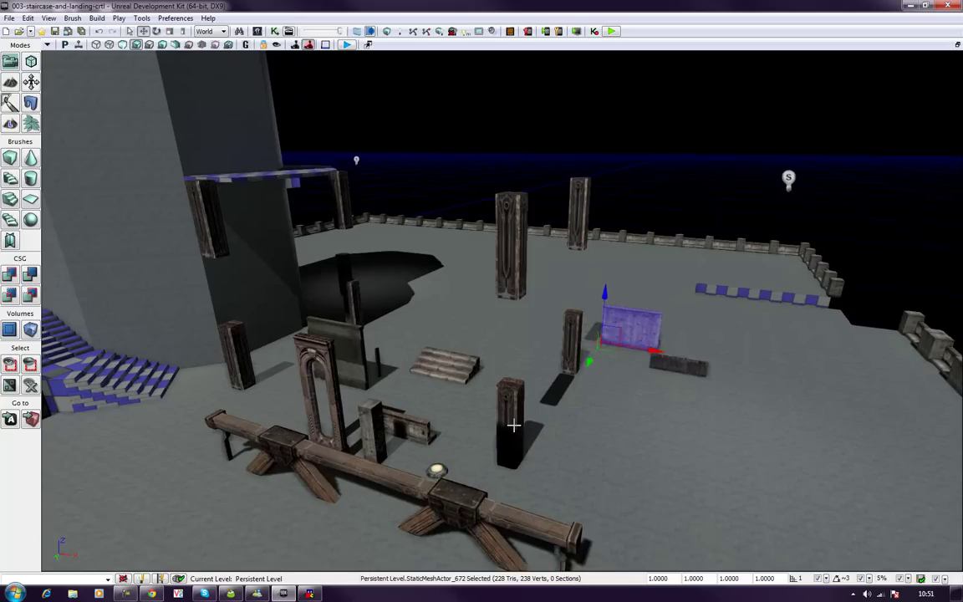